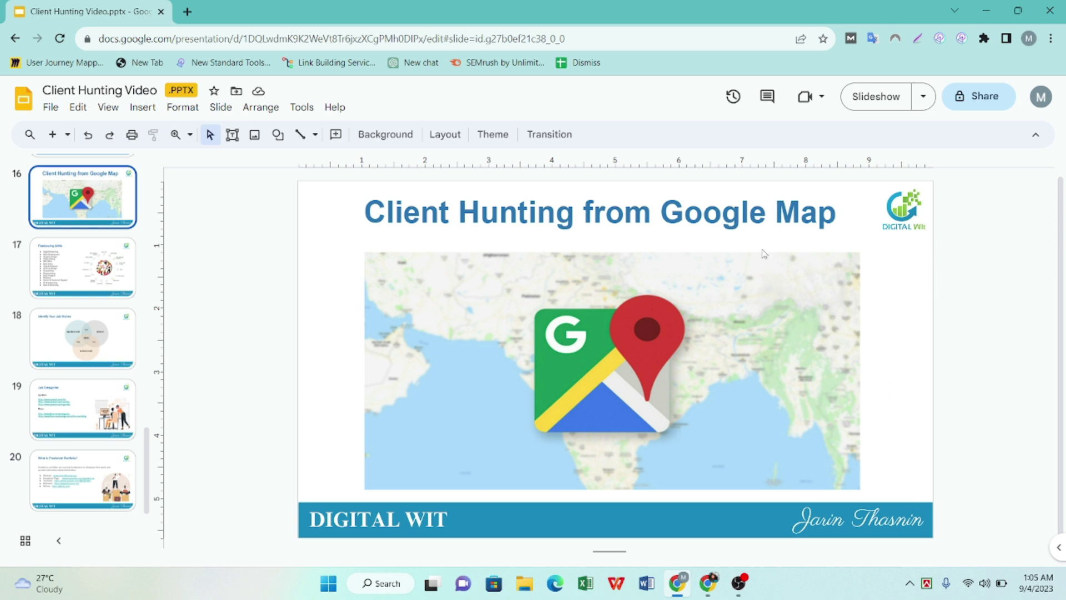
- Switch to the other Chrome window and search Google for "united all states" in a new tab
{"action": "left_click", "coordinate": [708, 583]}
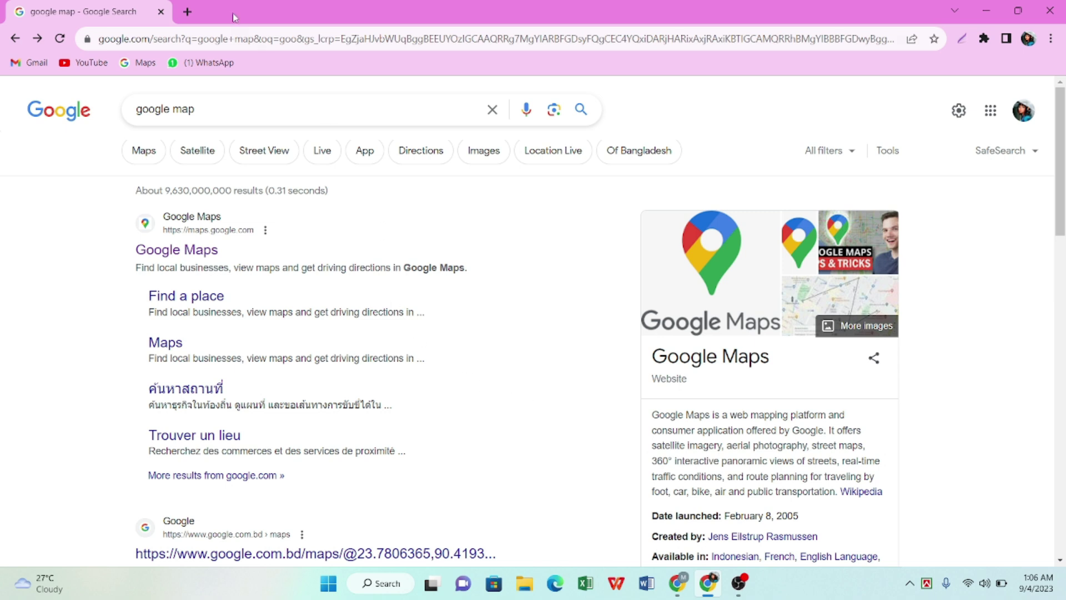
{"action": "left_click", "coordinate": [187, 11]}
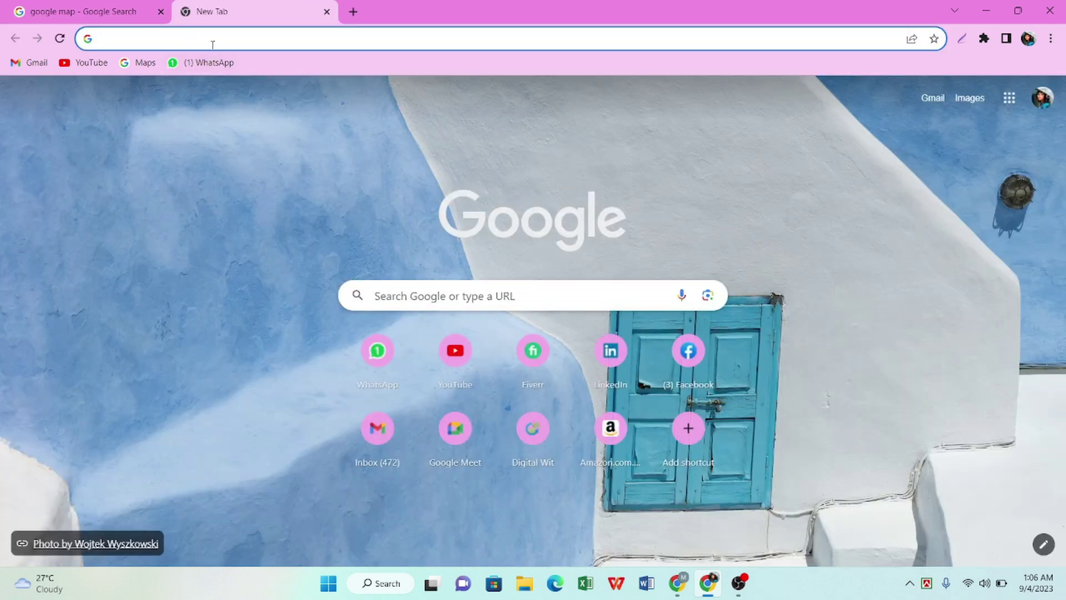
{"action": "left_click", "coordinate": [398, 296]}
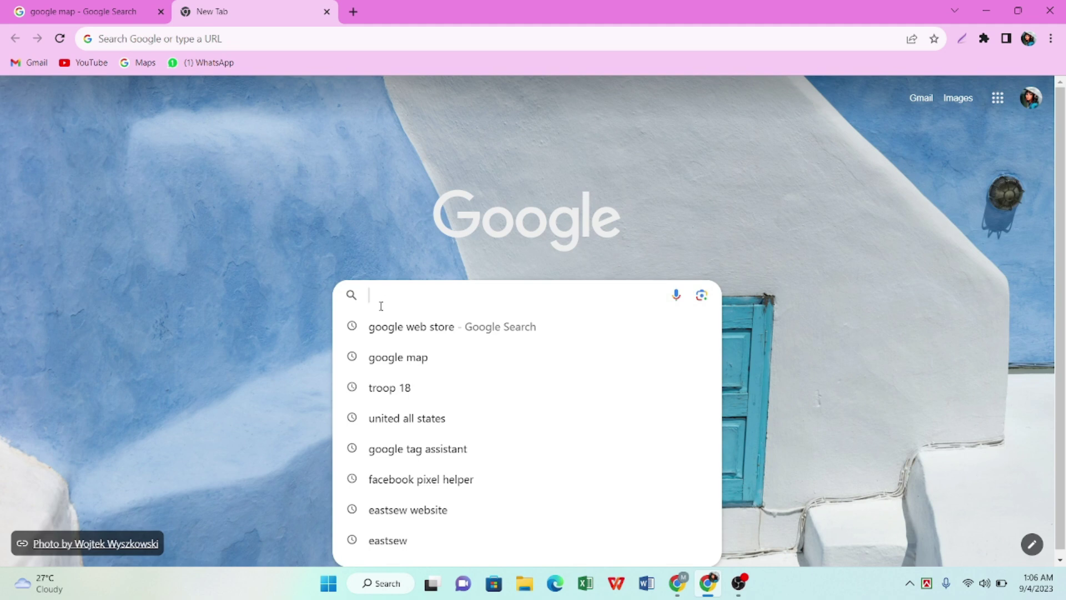
{"action": "type", "text": "united"}
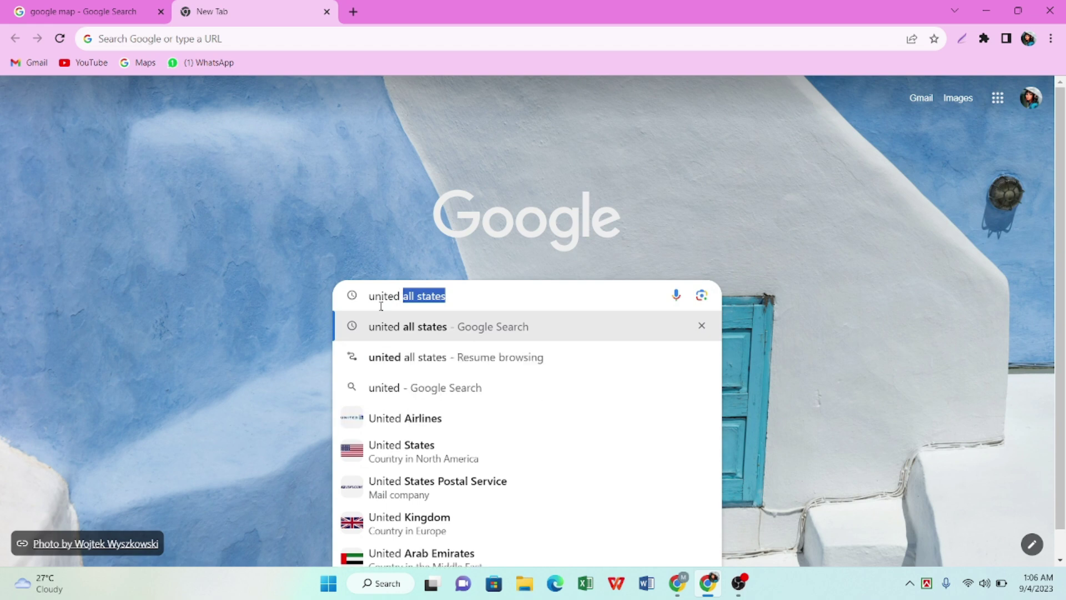
{"action": "type", "text": " all "}
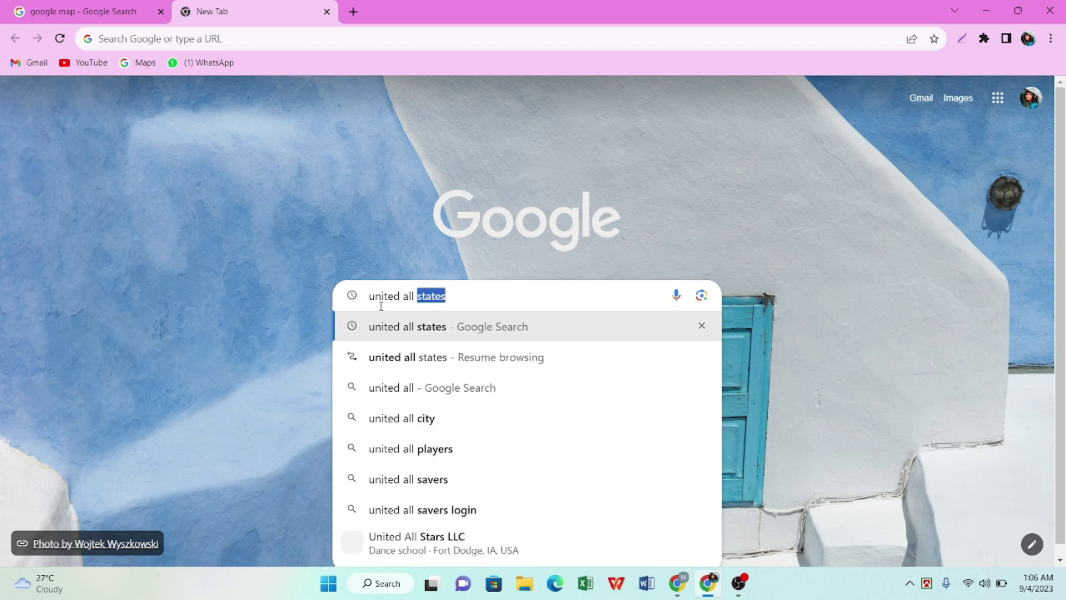
{"action": "type", "text": "sta"}
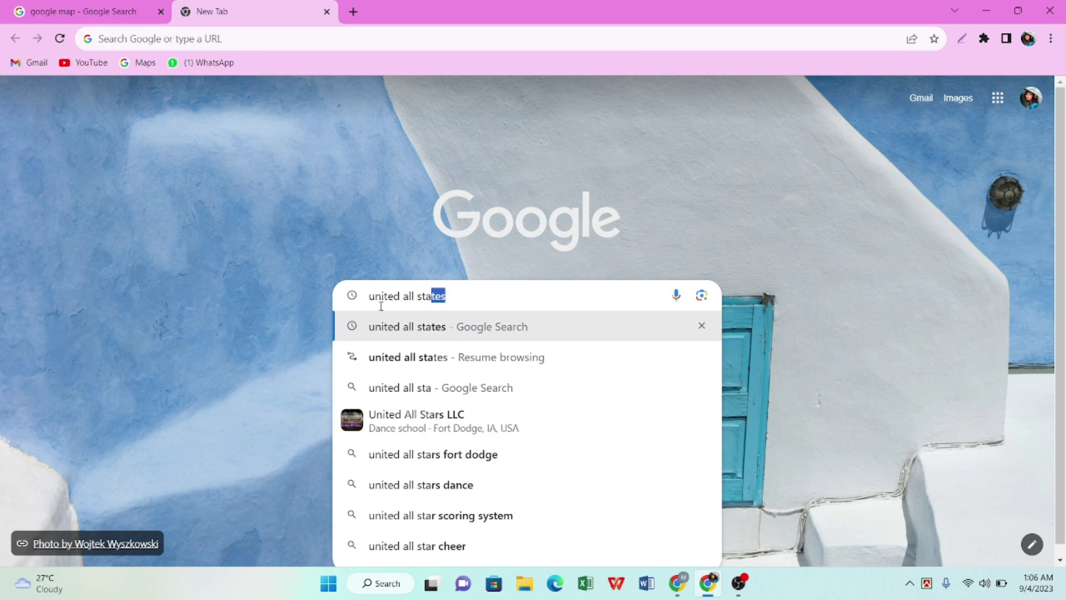
{"action": "type", "text": "tes"}
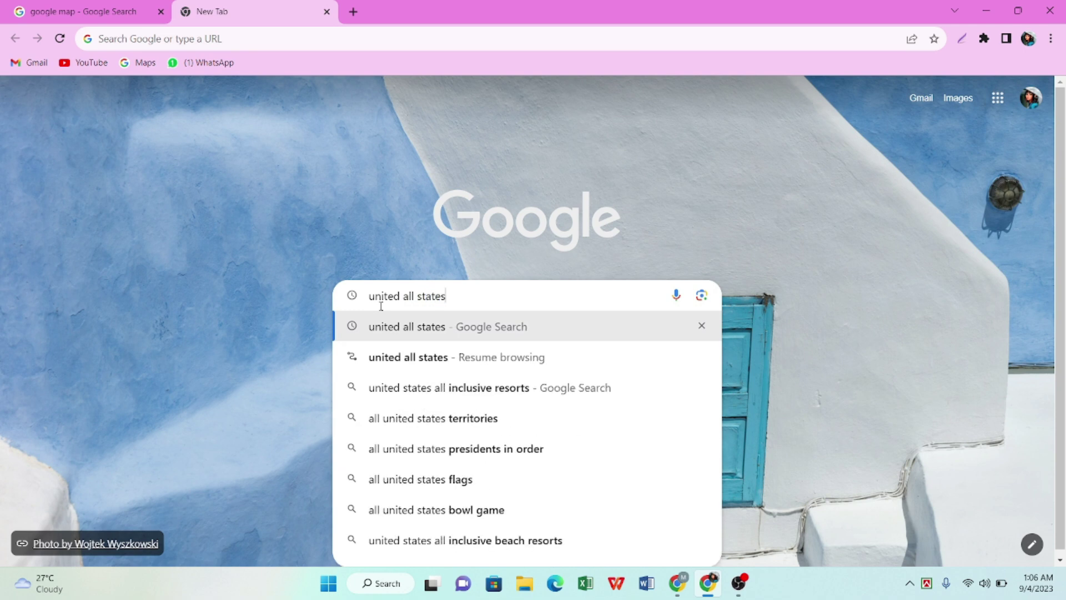
{"action": "key", "text": "Return"}
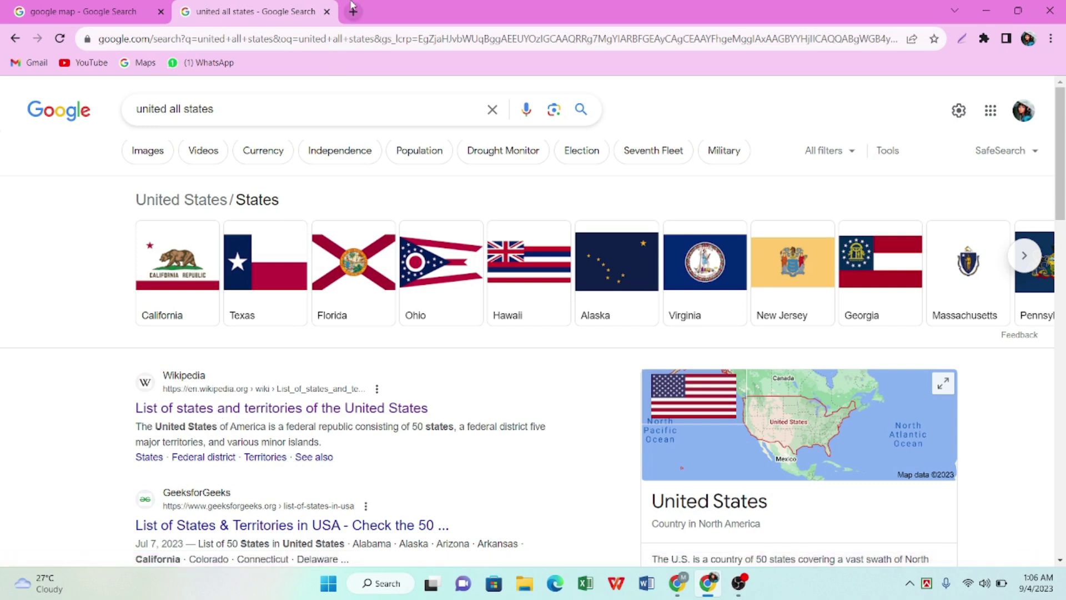
- Open Wikipedia's list of states and territories of the United States in a new tab and copy the name Montana from the states table
{"action": "middle_click", "coordinate": [218, 411]}
{"action": "left_click", "coordinate": [378, 10]}
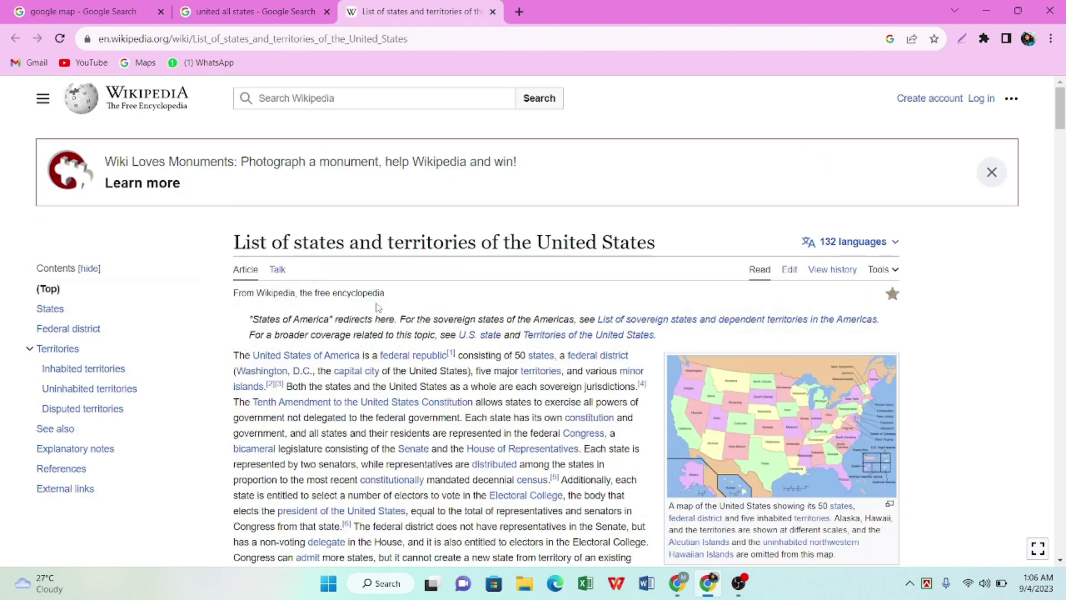
{"action": "scroll", "coordinate": [366, 324], "scroll_direction": "down", "scroll_amount": 15}
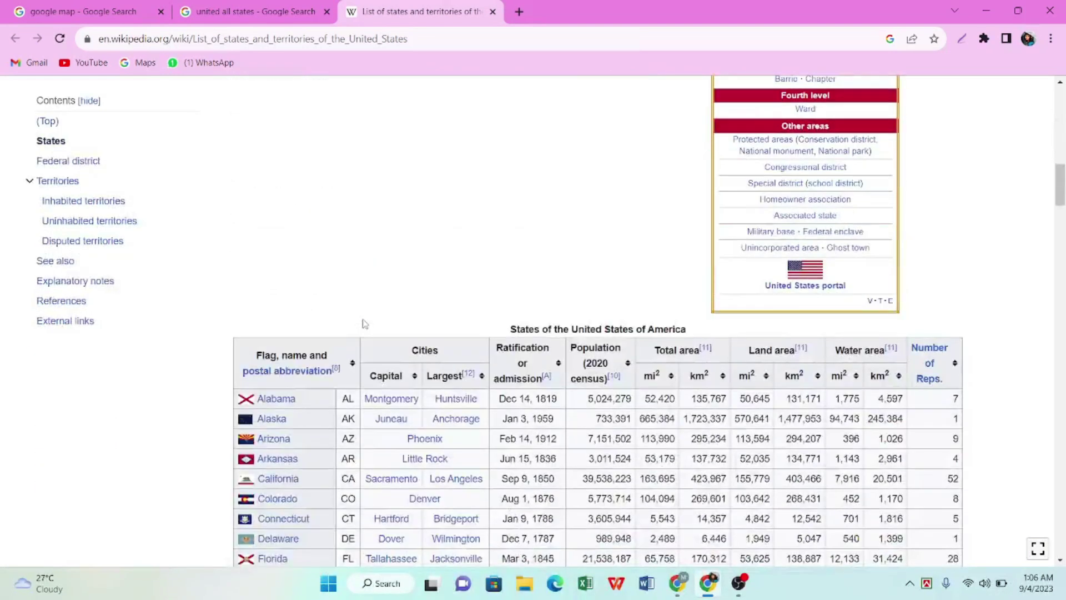
{"action": "scroll", "coordinate": [362, 325], "scroll_direction": "up", "scroll_amount": 4}
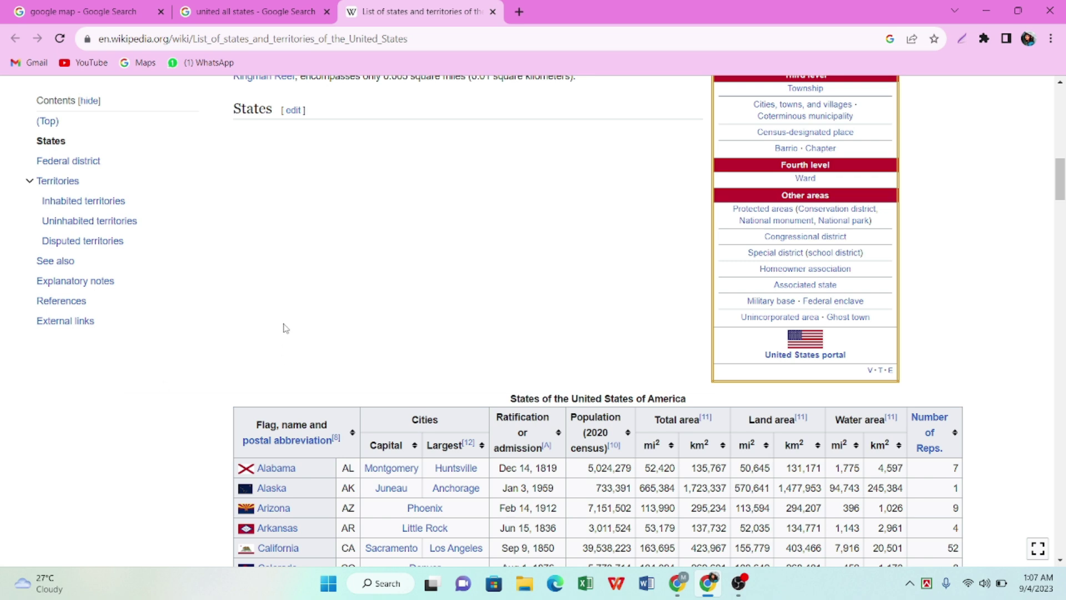
{"action": "scroll", "coordinate": [286, 336], "scroll_direction": "down", "scroll_amount": 3}
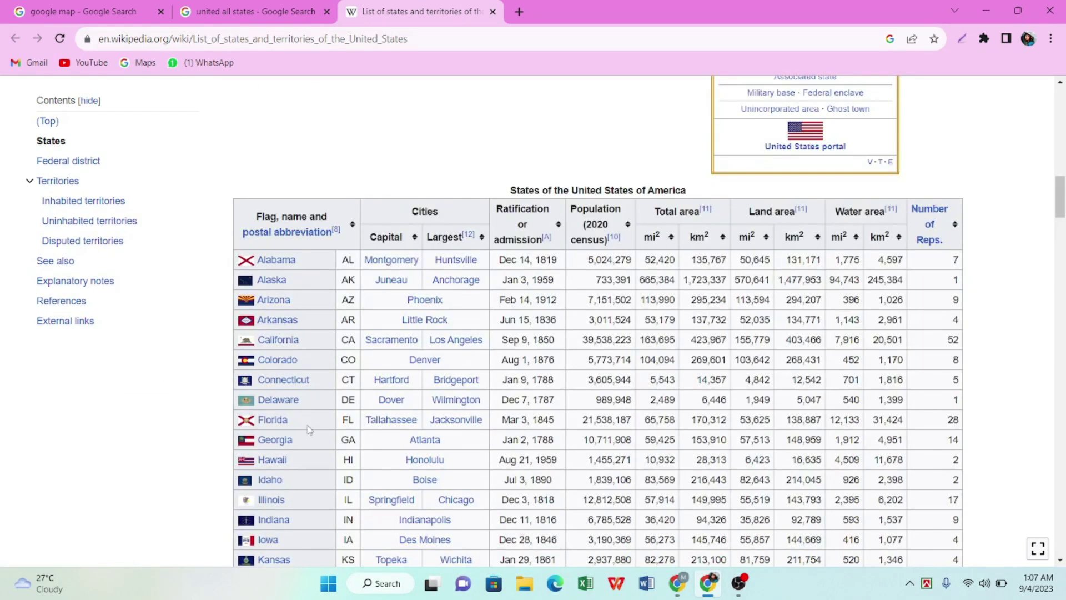
{"action": "scroll", "coordinate": [306, 427], "scroll_direction": "down", "scroll_amount": 2}
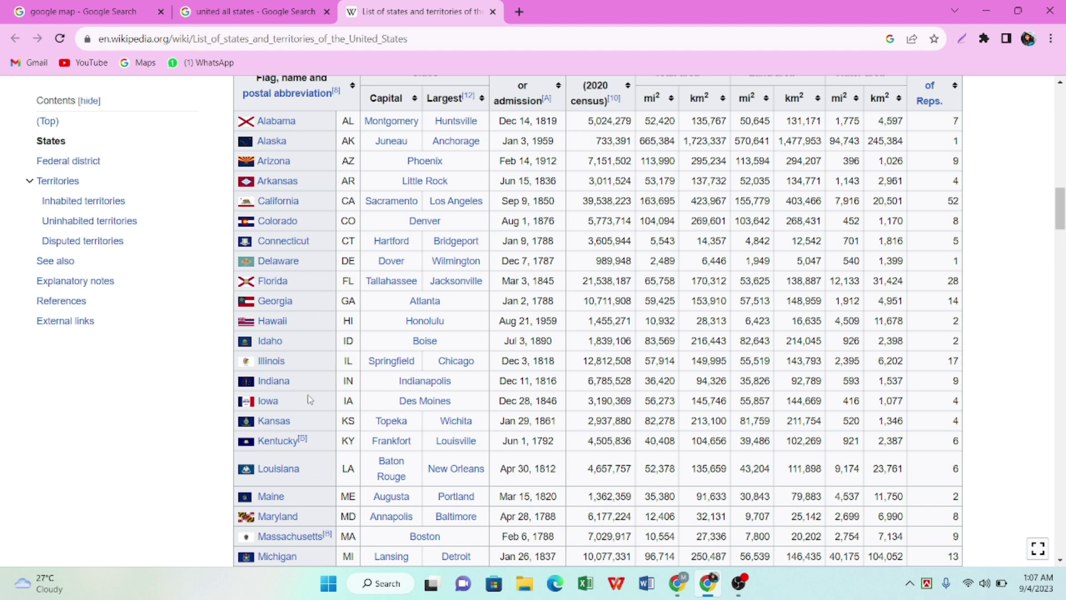
{"action": "scroll", "coordinate": [311, 428], "scroll_direction": "down", "scroll_amount": 3}
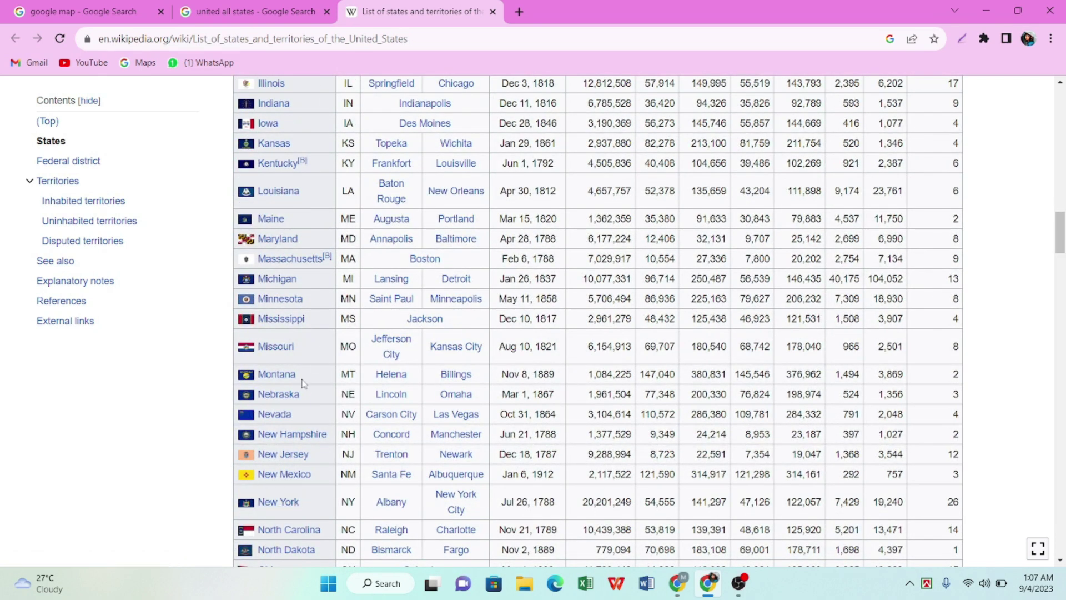
{"action": "left_click_drag", "start_coordinate": [308, 372], "coordinate": [256, 370]}
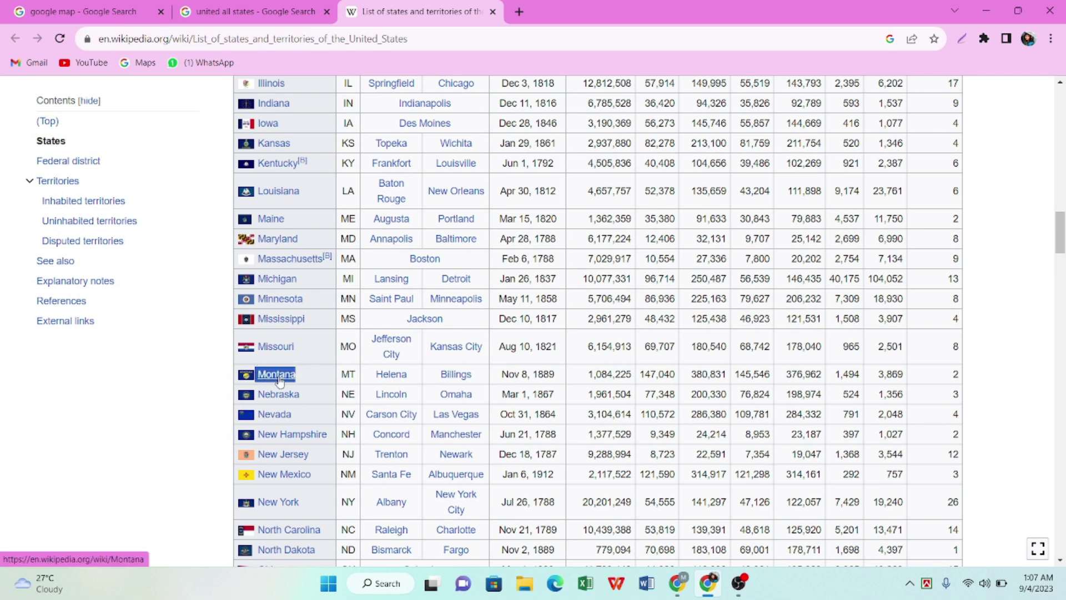
{"action": "right_click", "coordinate": [277, 375]}
{"action": "left_click", "coordinate": [344, 216]}
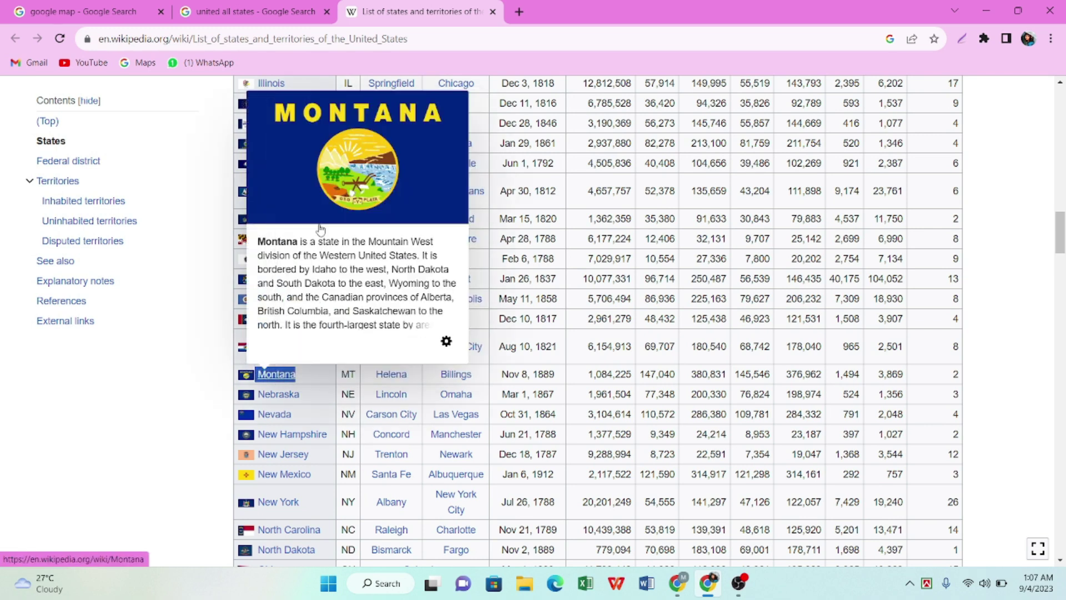
{"action": "left_click", "coordinate": [83, 281]}
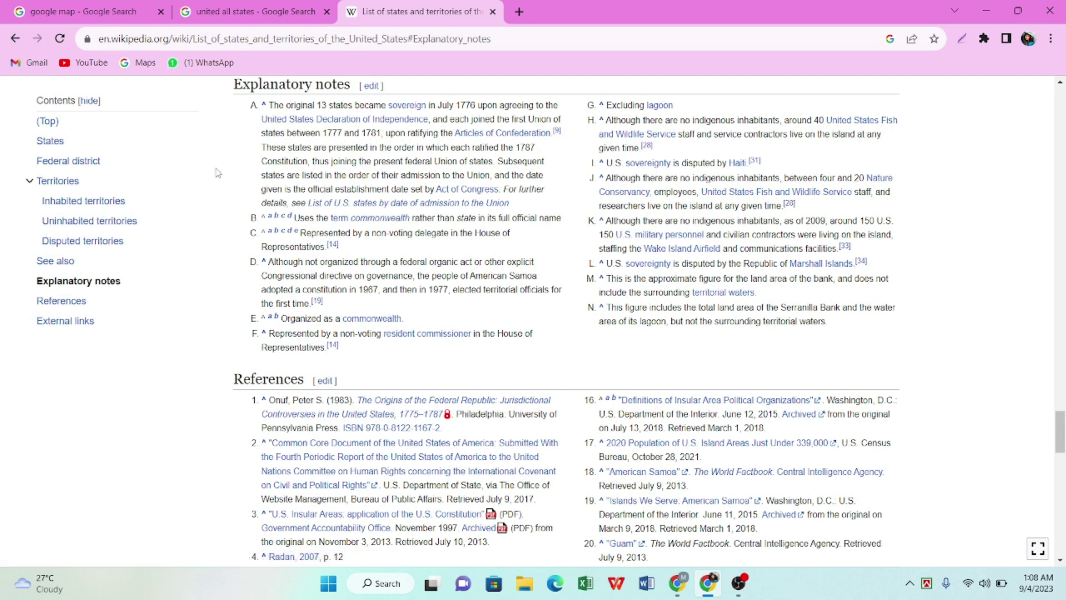
- Return to the "google map" search results and open the Google Maps site
{"action": "mouse_move", "coordinate": [131, 12]}
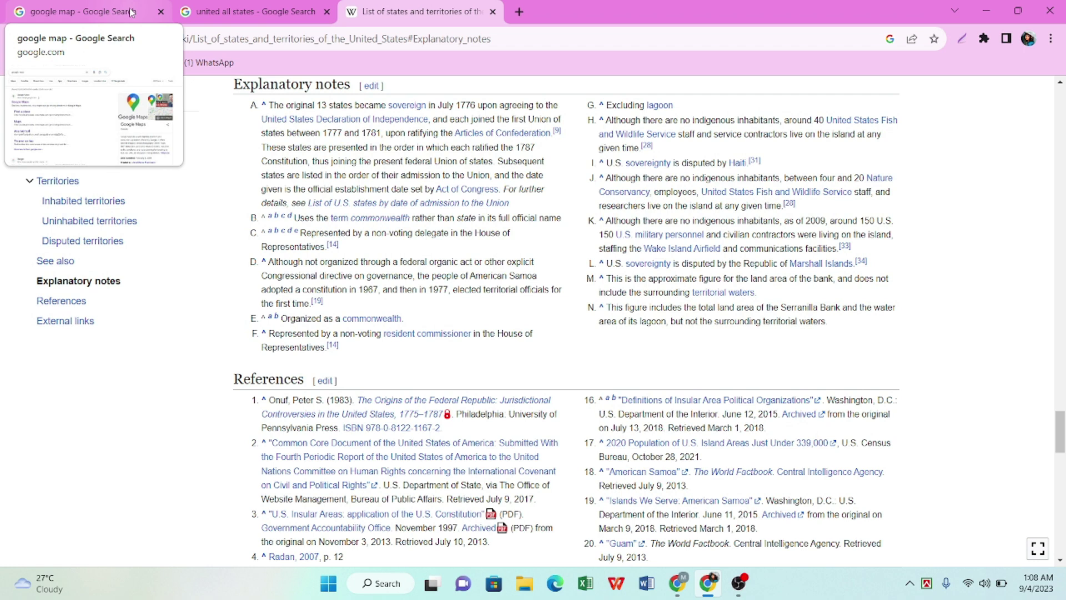
{"action": "left_click", "coordinate": [132, 12]}
{"action": "left_click", "coordinate": [206, 251]}
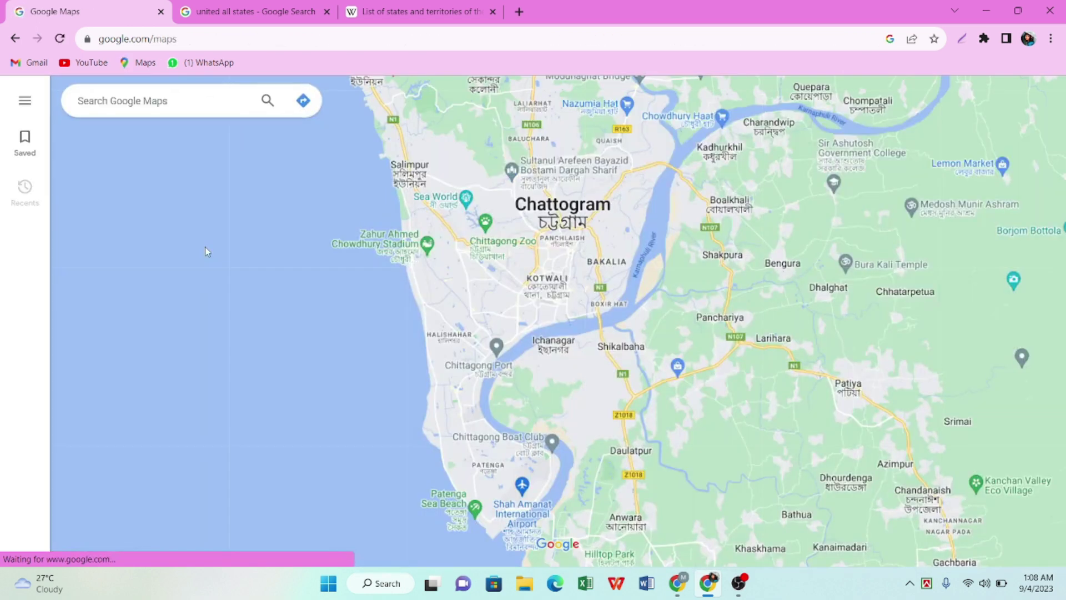
- Search Google Maps for "books shop in Montana", pasting the copied state name
{"action": "left_click", "coordinate": [177, 100]}
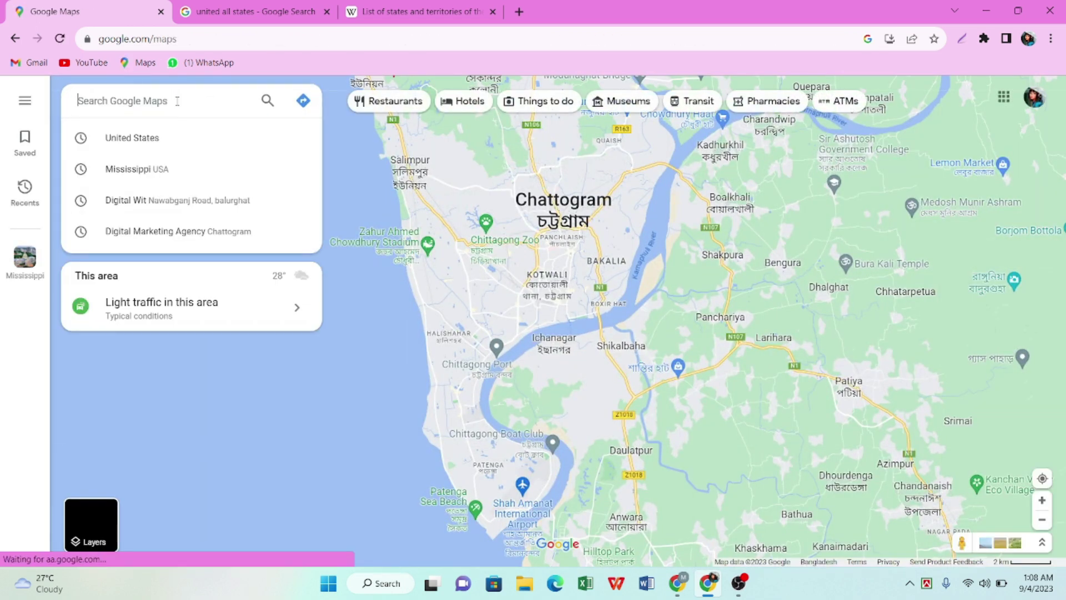
{"action": "type", "text": "books"}
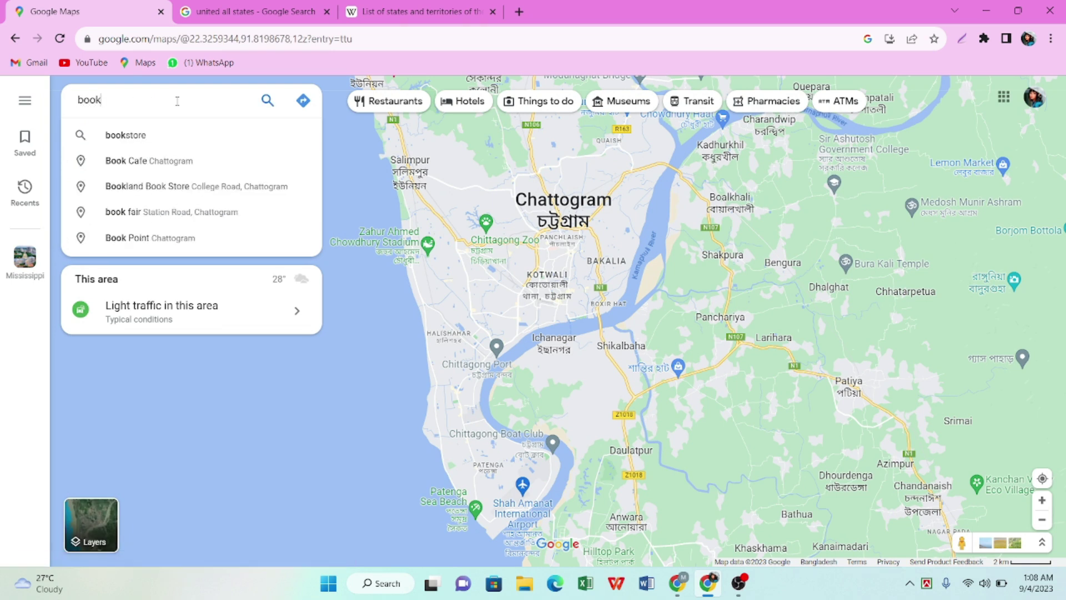
{"action": "type", "text": "in"}
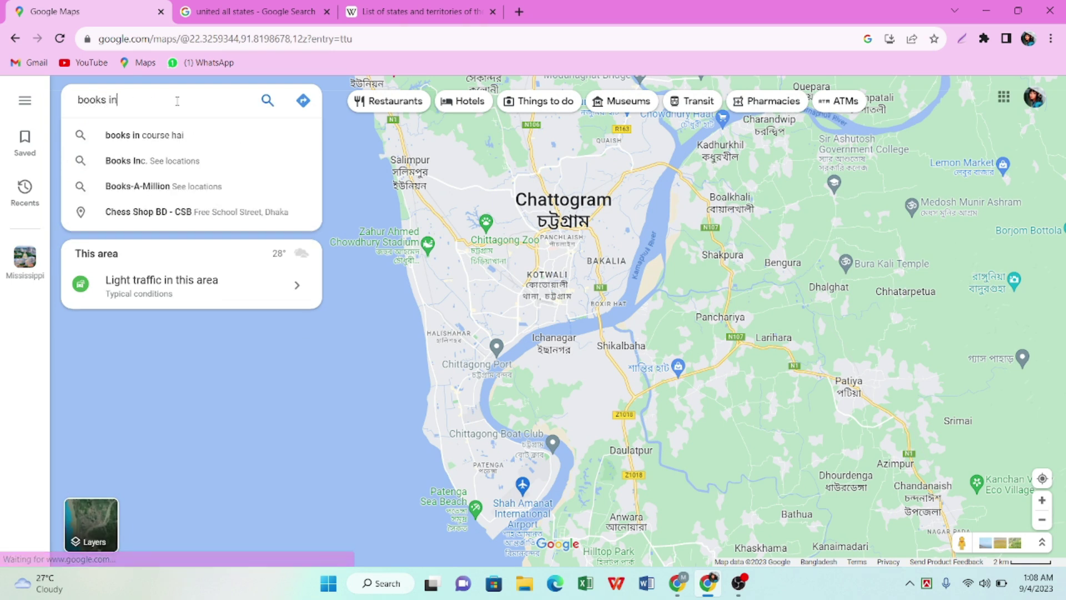
{"action": "key", "text": "BackSpace"}
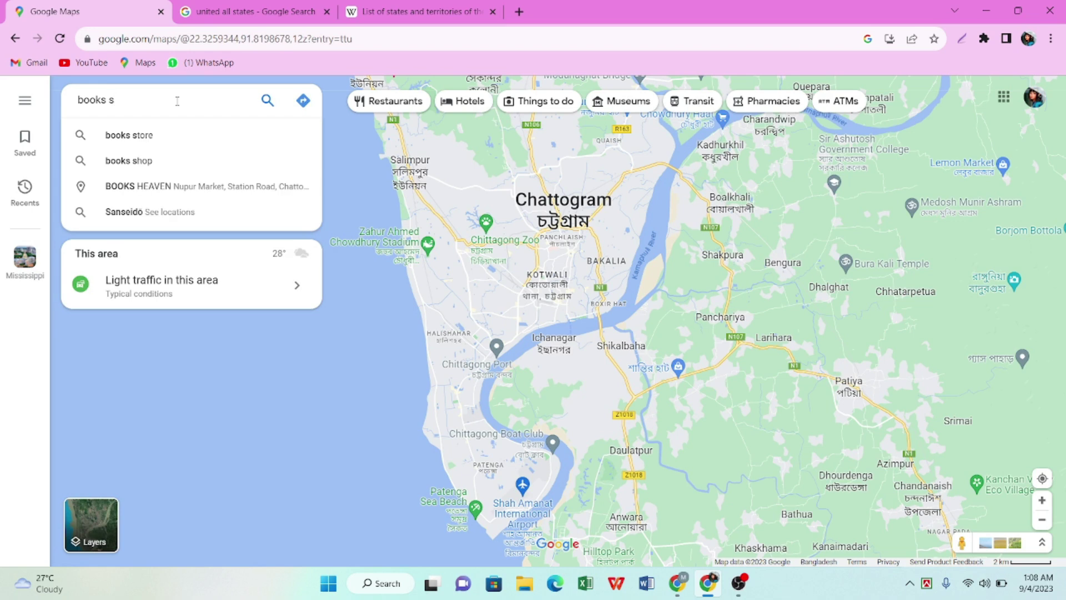
{"action": "type", "text": "shop in"}
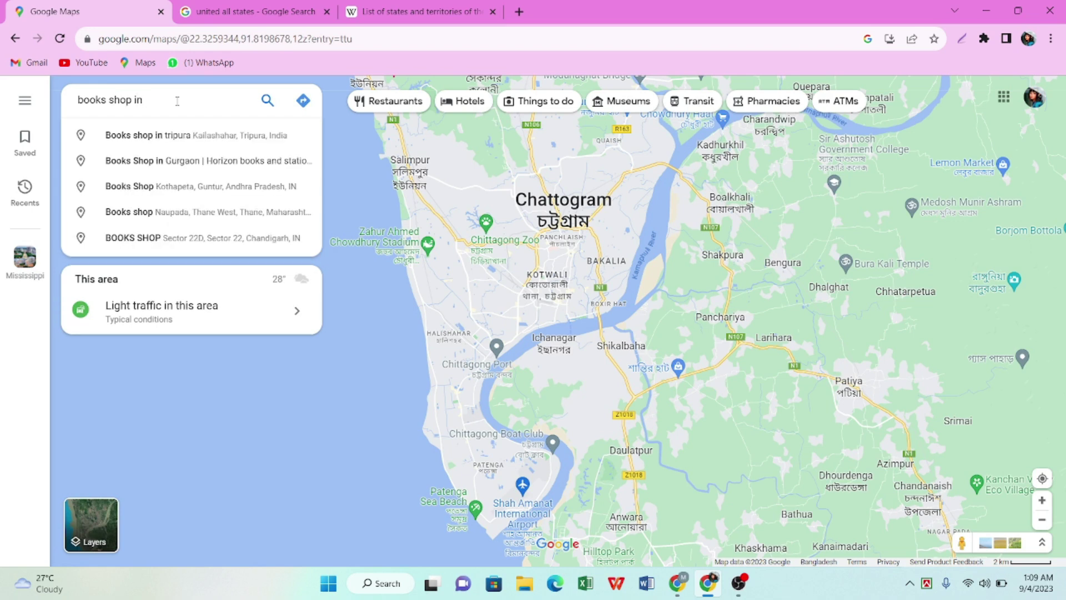
{"action": "right_click", "coordinate": [177, 101]}
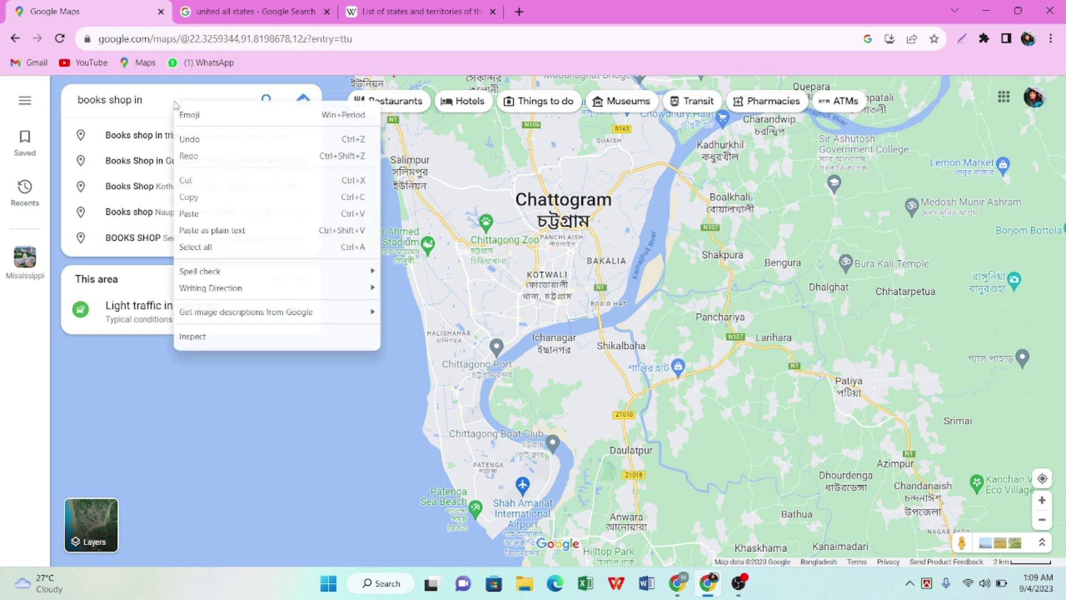
{"action": "left_click", "coordinate": [199, 211]}
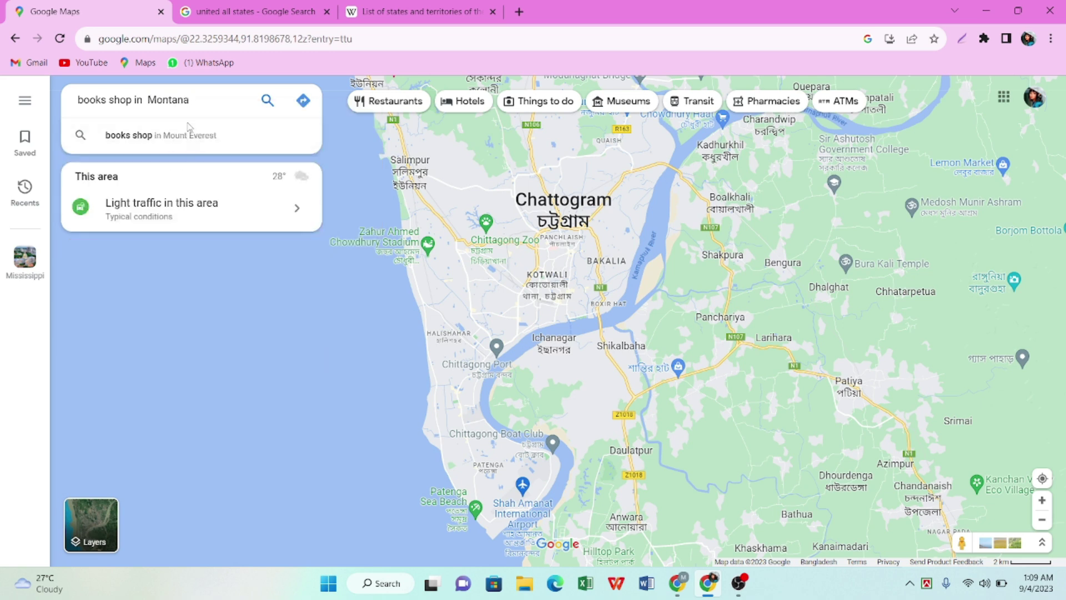
{"action": "key", "text": "Return"}
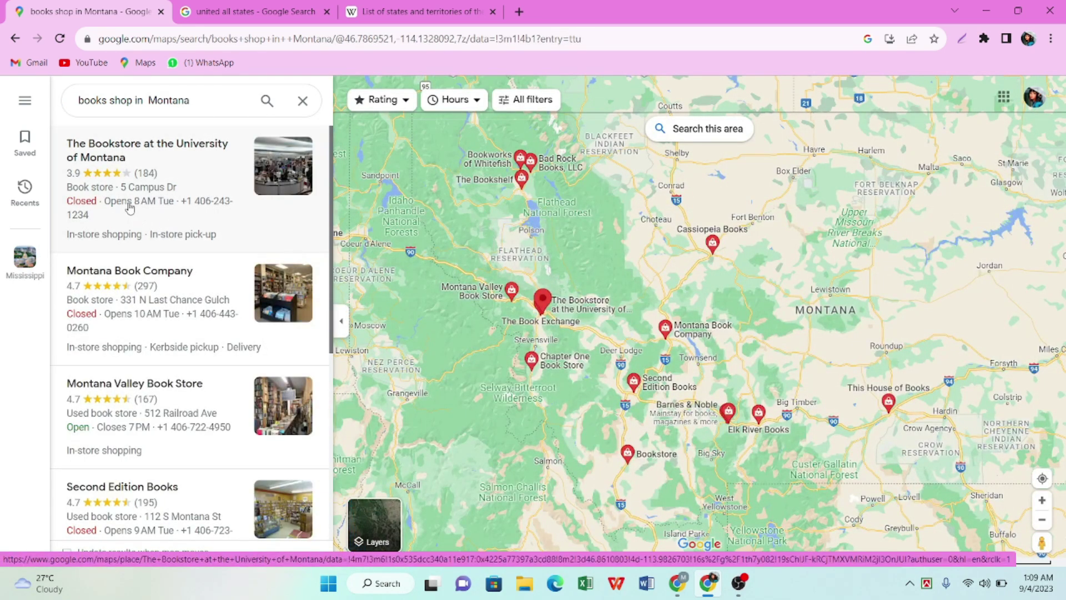
- Browse the list of Montana bookstores, examining their ratings, addresses, opening hours and contact details
{"action": "scroll", "coordinate": [119, 281], "scroll_direction": "down", "scroll_amount": 5}
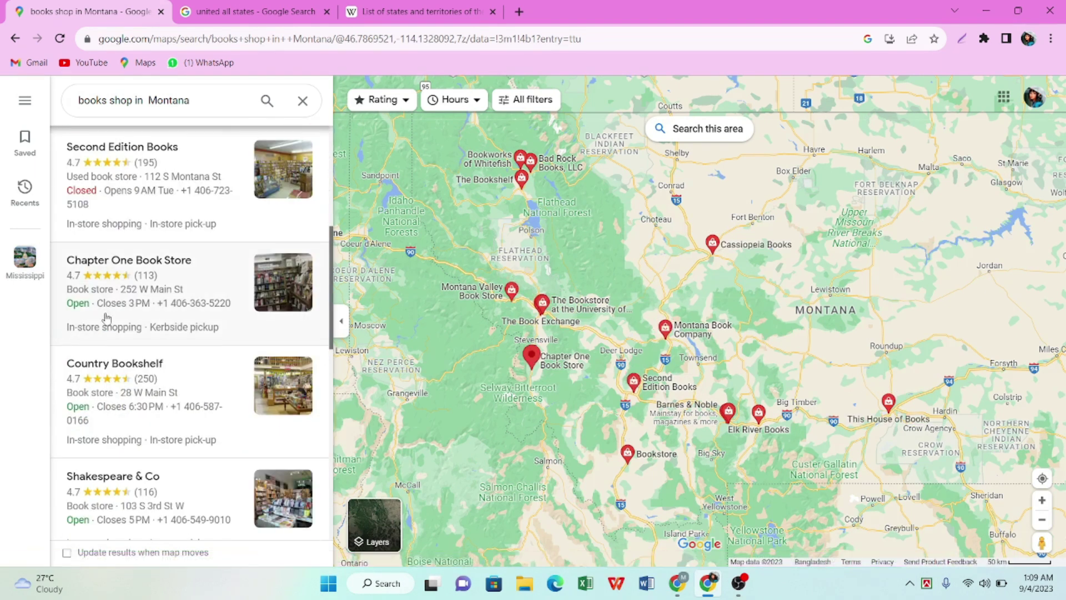
{"action": "scroll", "coordinate": [114, 312], "scroll_direction": "up", "scroll_amount": 1}
{"action": "scroll", "coordinate": [113, 314], "scroll_direction": "up", "scroll_amount": 2}
{"action": "scroll", "coordinate": [114, 329], "scroll_direction": "down", "scroll_amount": 10}
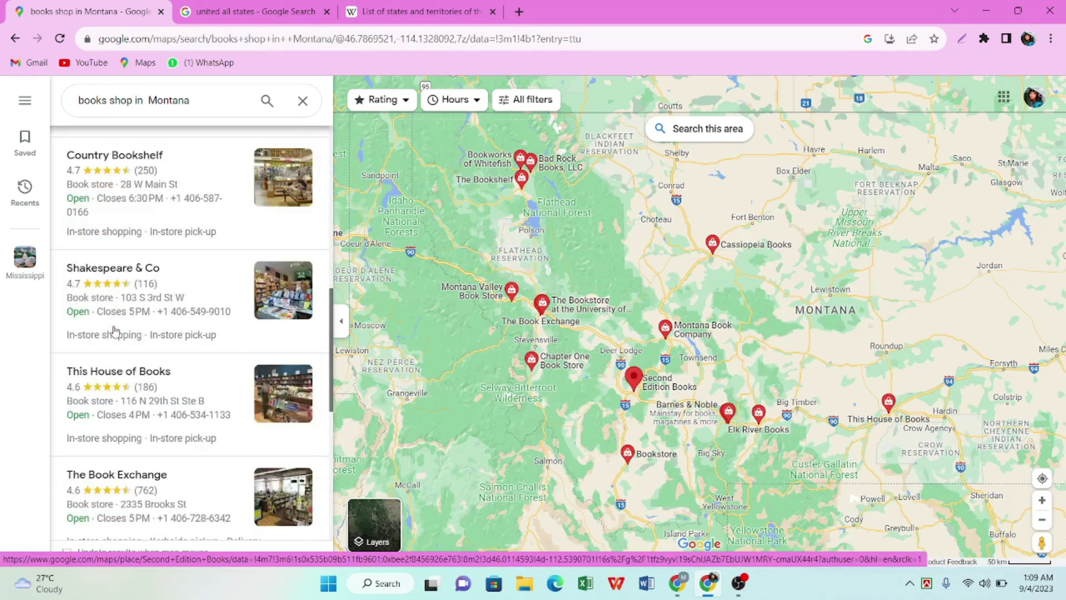
{"action": "scroll", "coordinate": [121, 288], "scroll_direction": "up", "scroll_amount": 2}
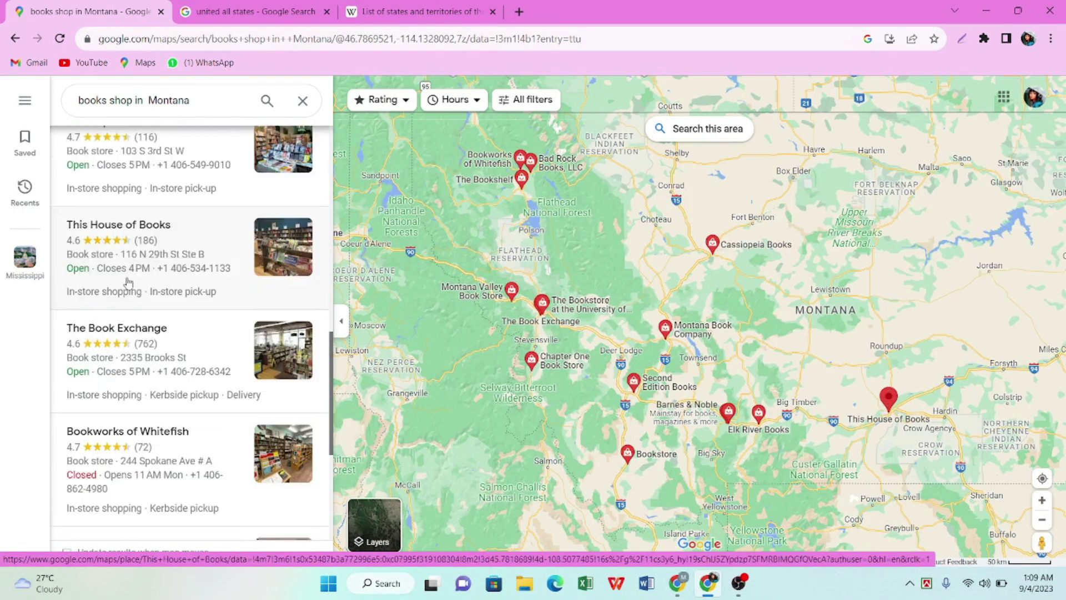
{"action": "scroll", "coordinate": [121, 294], "scroll_direction": "down", "scroll_amount": 4}
{"action": "scroll", "coordinate": [117, 303], "scroll_direction": "down", "scroll_amount": 5}
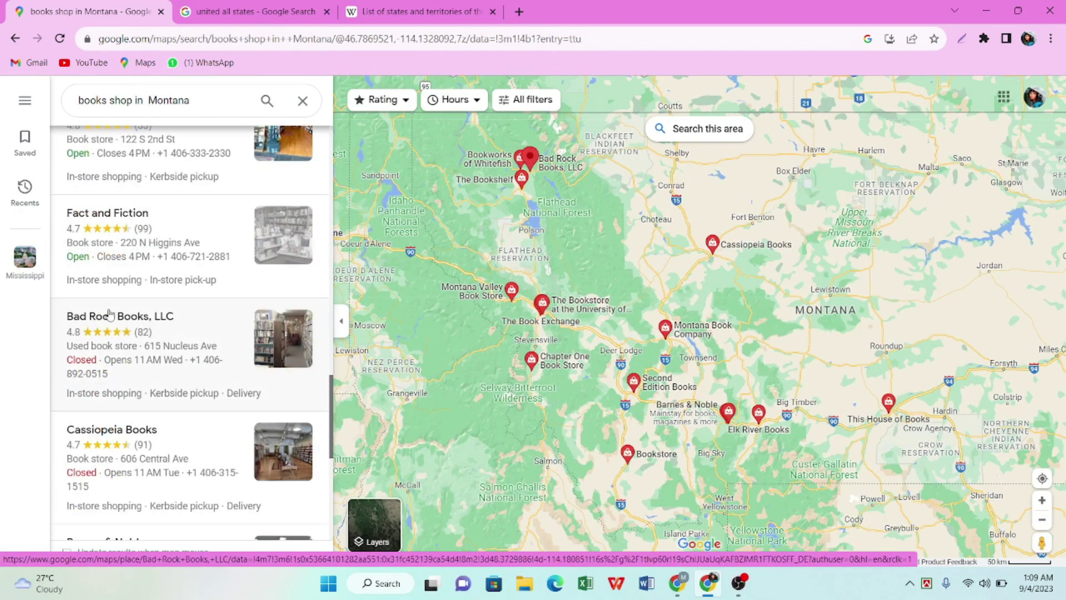
{"action": "scroll", "coordinate": [197, 345], "scroll_direction": "down", "scroll_amount": 2}
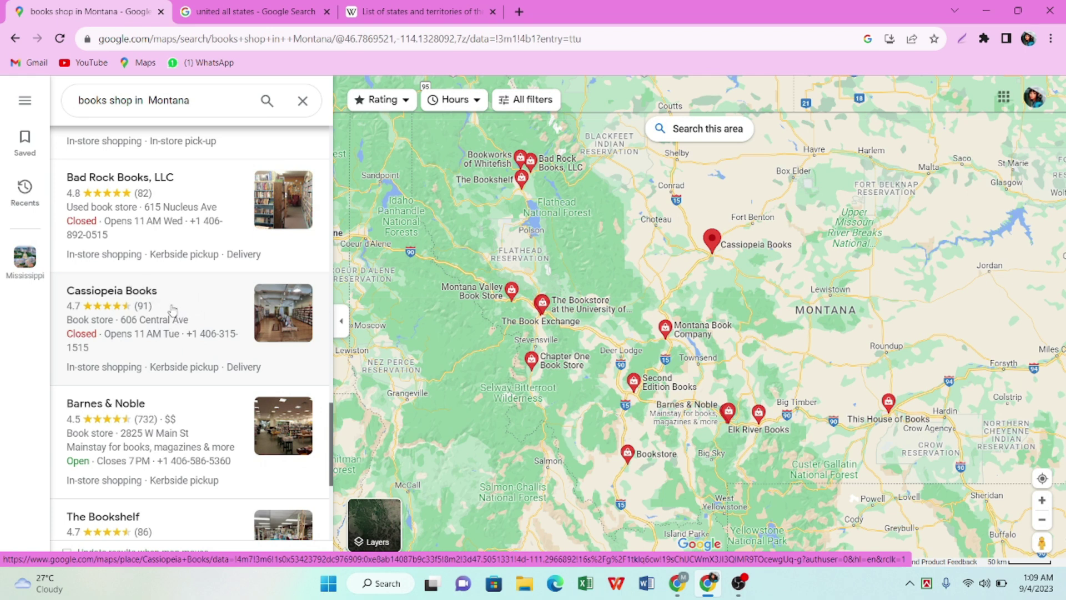
{"action": "scroll", "coordinate": [172, 309], "scroll_direction": "down", "scroll_amount": 8}
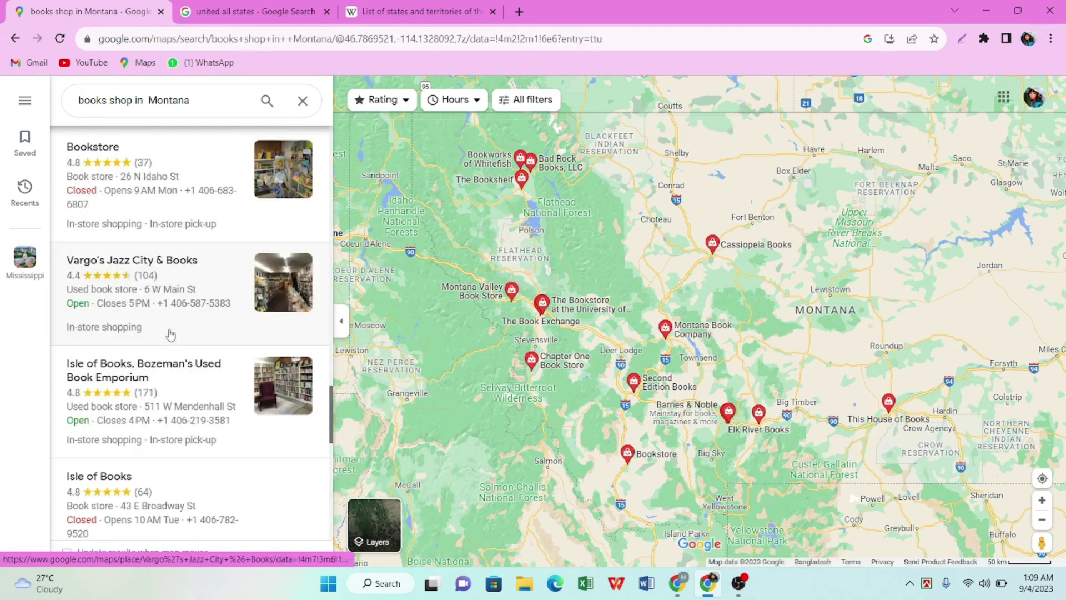
{"action": "scroll", "coordinate": [164, 356], "scroll_direction": "down", "scroll_amount": 3}
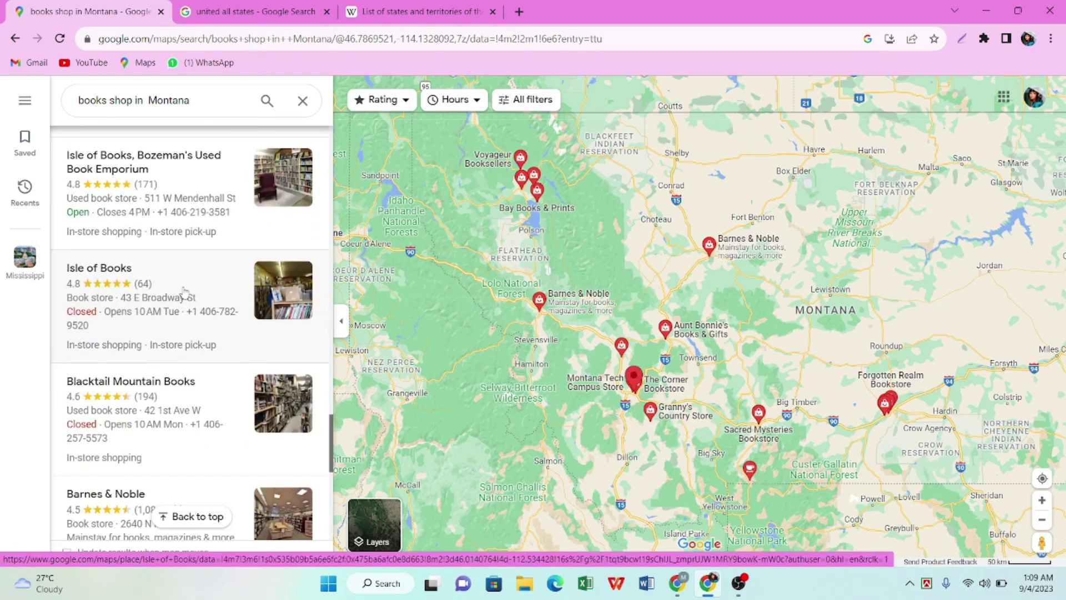
{"action": "scroll", "coordinate": [157, 325], "scroll_direction": "down", "scroll_amount": 7}
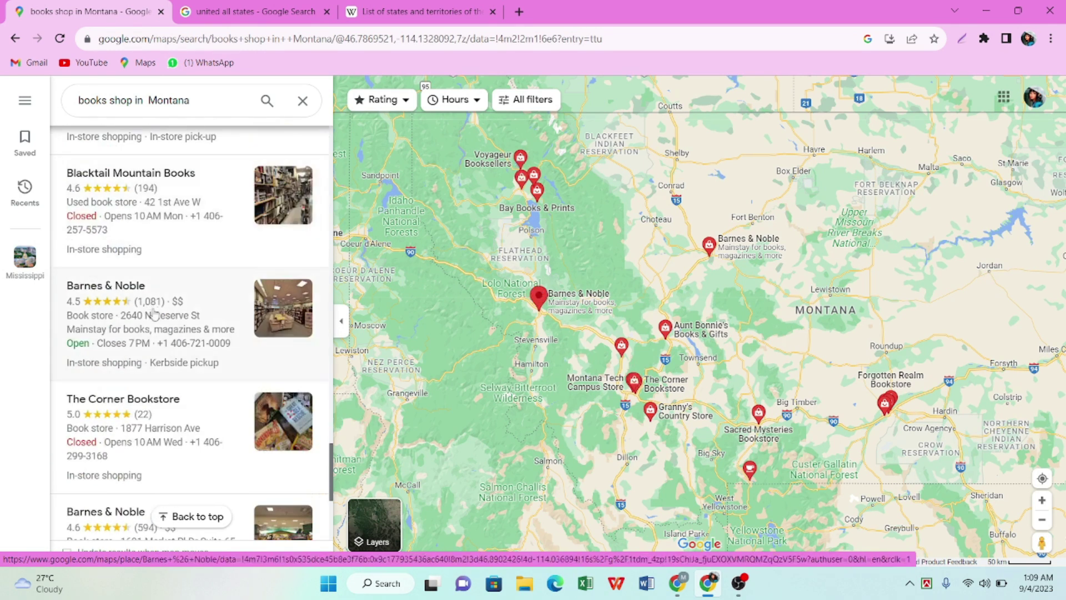
- Open the Buy the Book listing from the Montana results and examine its address, opening hours, phone, website entry and overview reviews
{"action": "scroll", "coordinate": [158, 325], "scroll_direction": "down", "scroll_amount": 2}
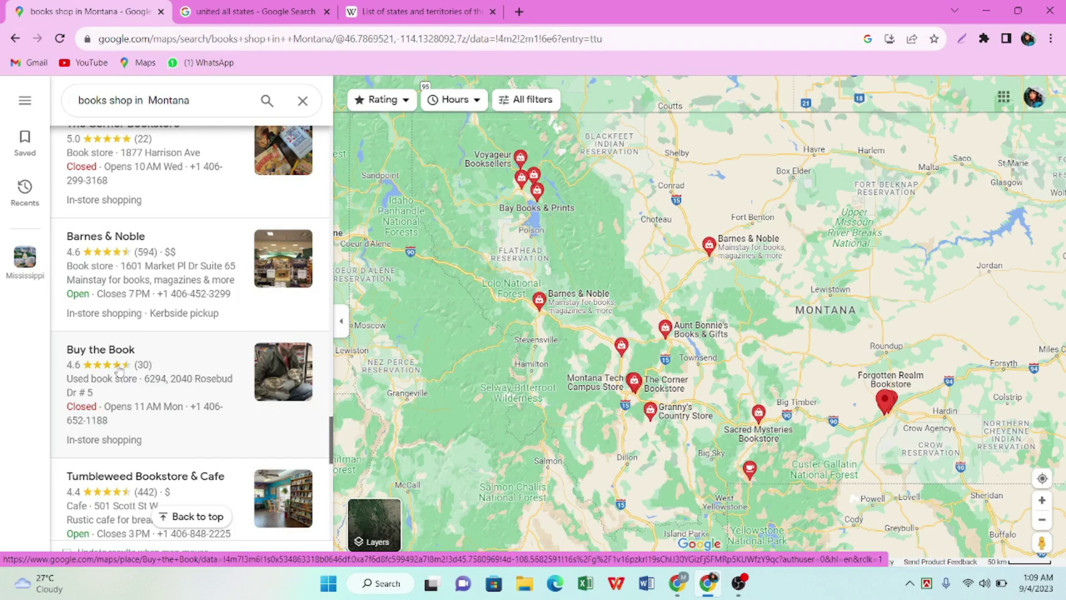
{"action": "left_click", "coordinate": [118, 371]}
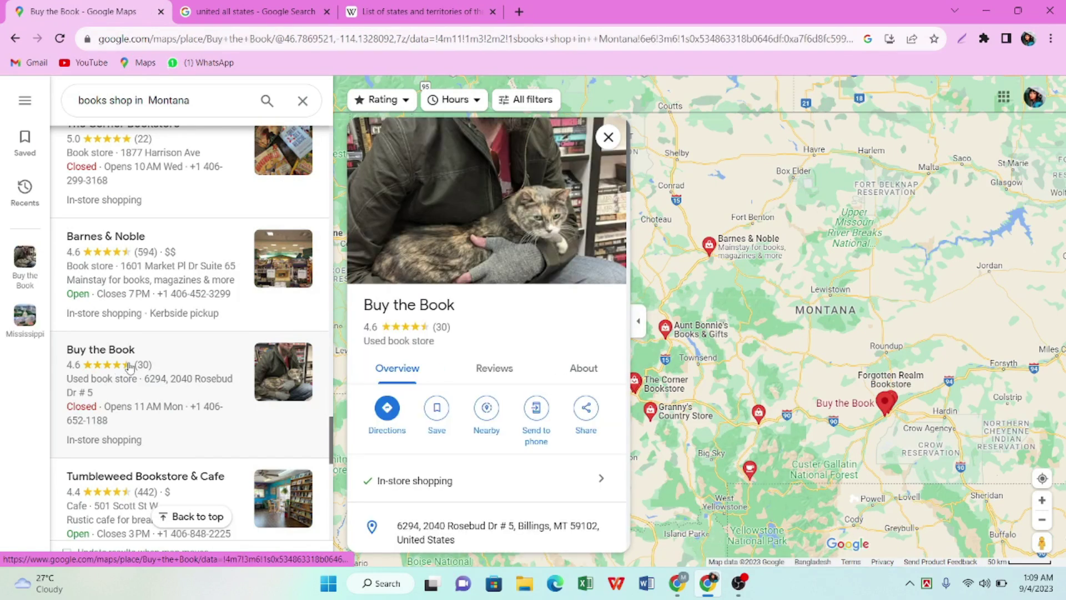
{"action": "scroll", "coordinate": [425, 326], "scroll_direction": "down", "scroll_amount": 8}
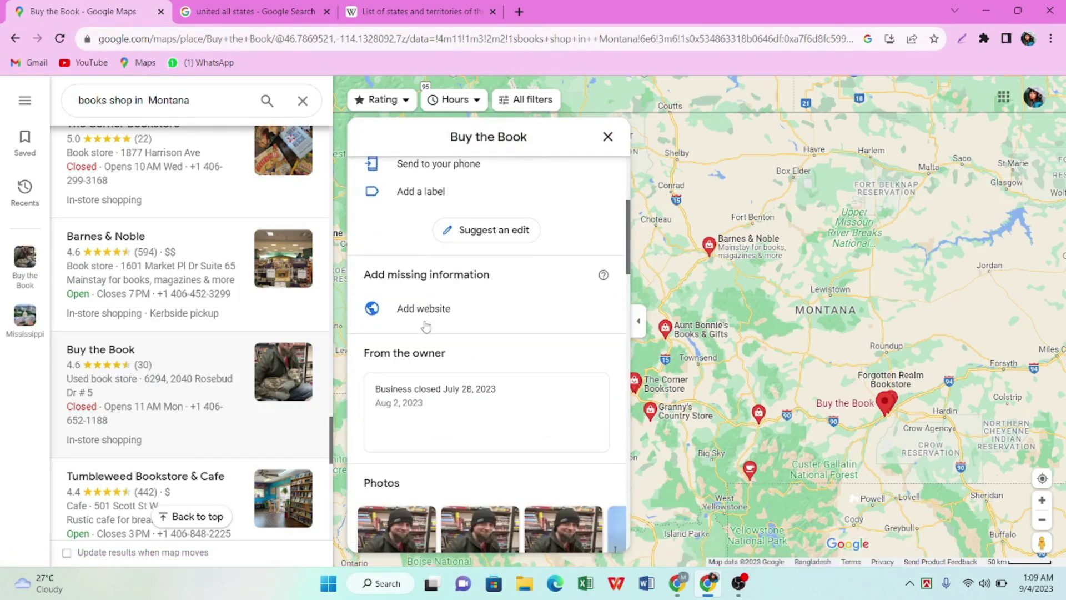
{"action": "scroll", "coordinate": [425, 326], "scroll_direction": "down", "scroll_amount": 10}
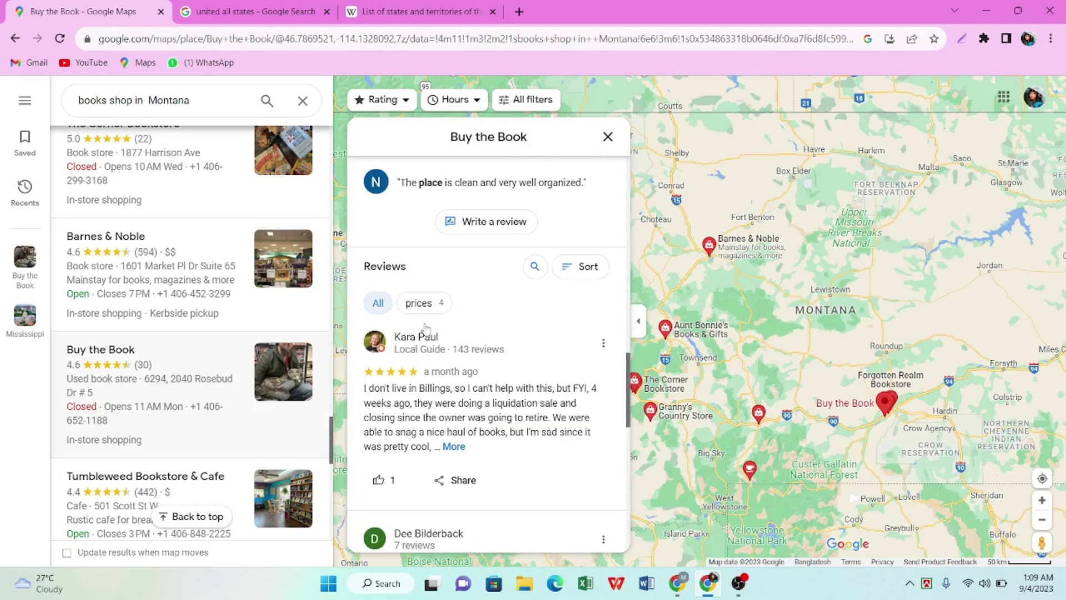
{"action": "scroll", "coordinate": [425, 327], "scroll_direction": "down", "scroll_amount": 1}
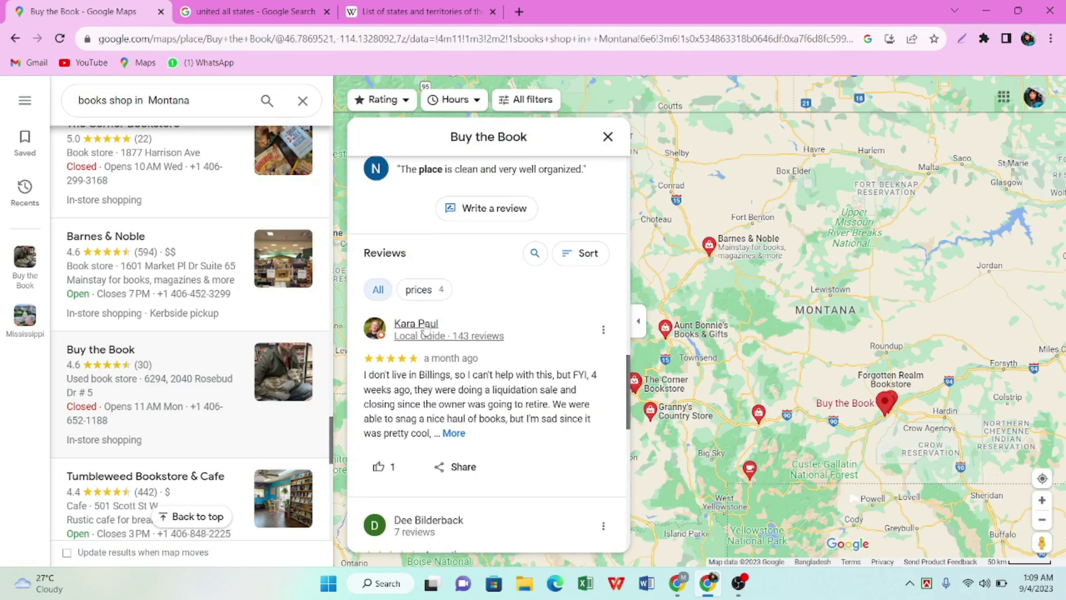
{"action": "scroll", "coordinate": [425, 331], "scroll_direction": "down", "scroll_amount": 5}
{"action": "scroll", "coordinate": [426, 330], "scroll_direction": "up", "scroll_amount": 15}
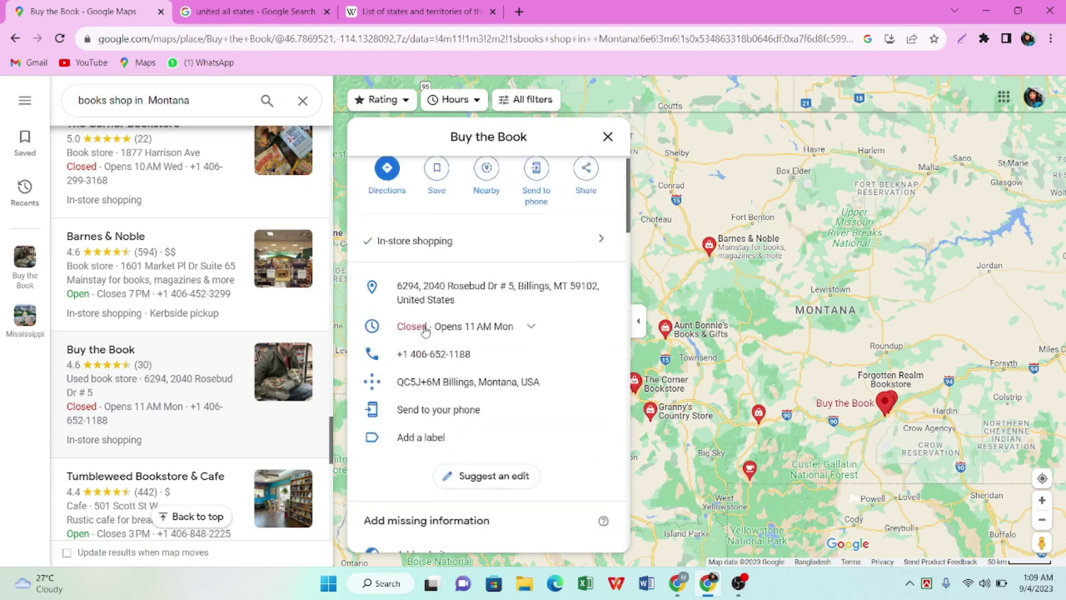
{"action": "scroll", "coordinate": [425, 332], "scroll_direction": "up", "scroll_amount": 1}
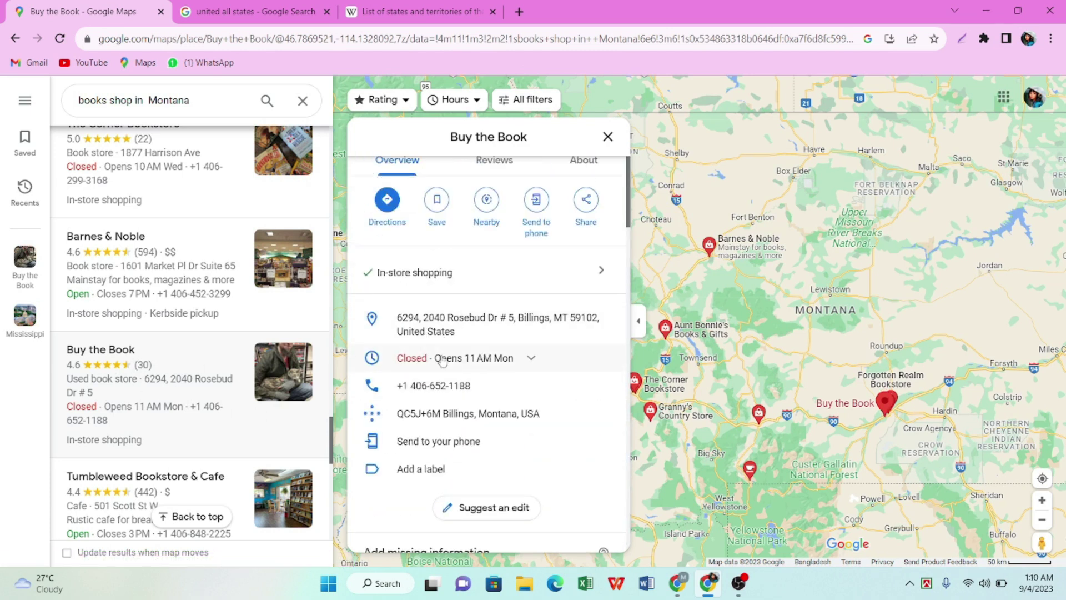
{"action": "scroll", "coordinate": [468, 335], "scroll_direction": "up", "scroll_amount": 2}
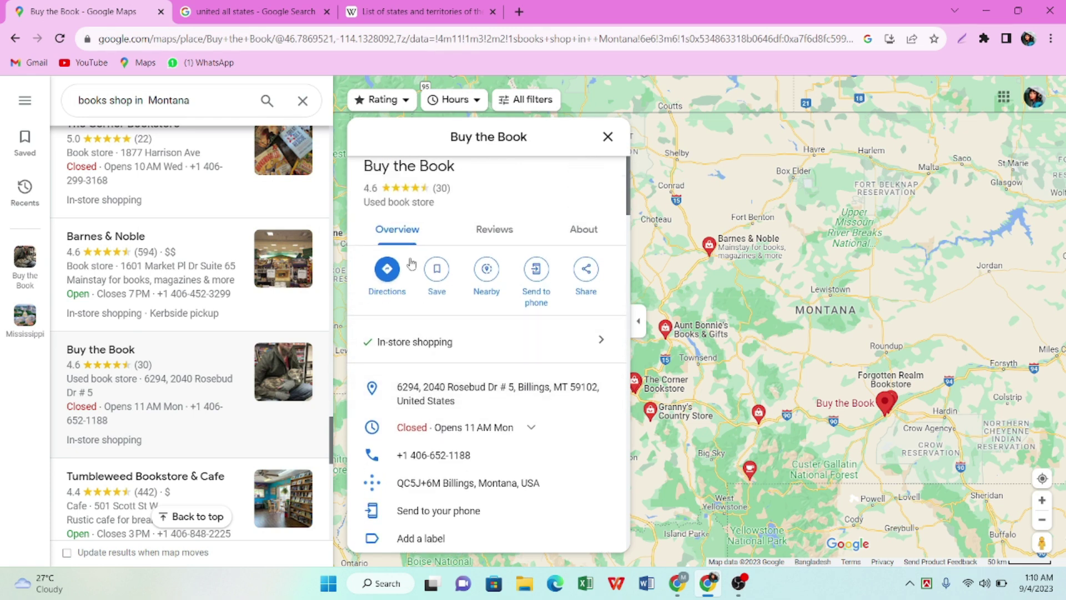
{"action": "scroll", "coordinate": [388, 222], "scroll_direction": "up", "scroll_amount": 4}
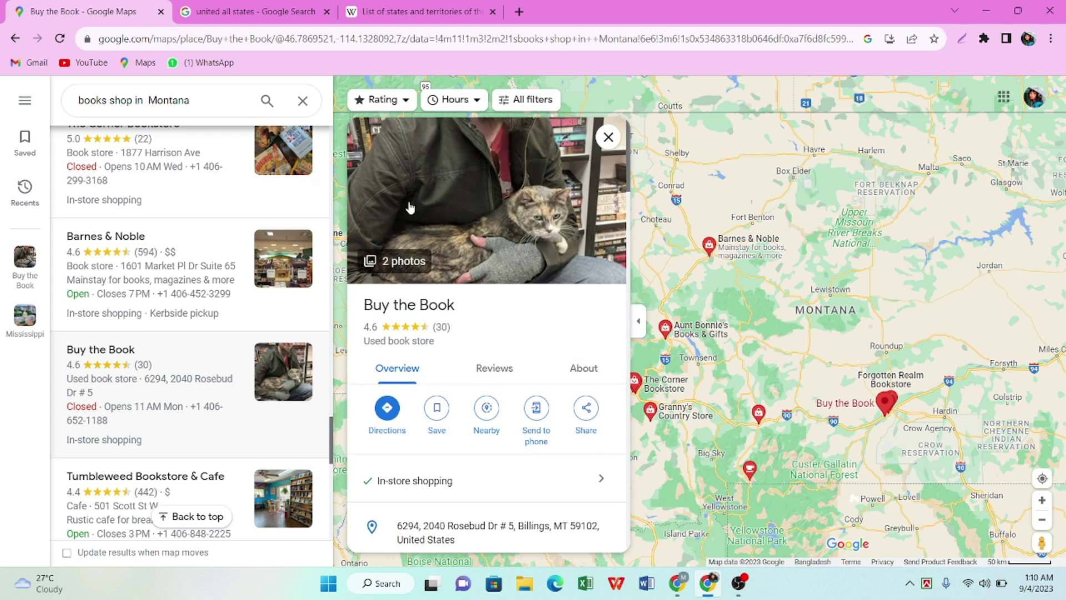
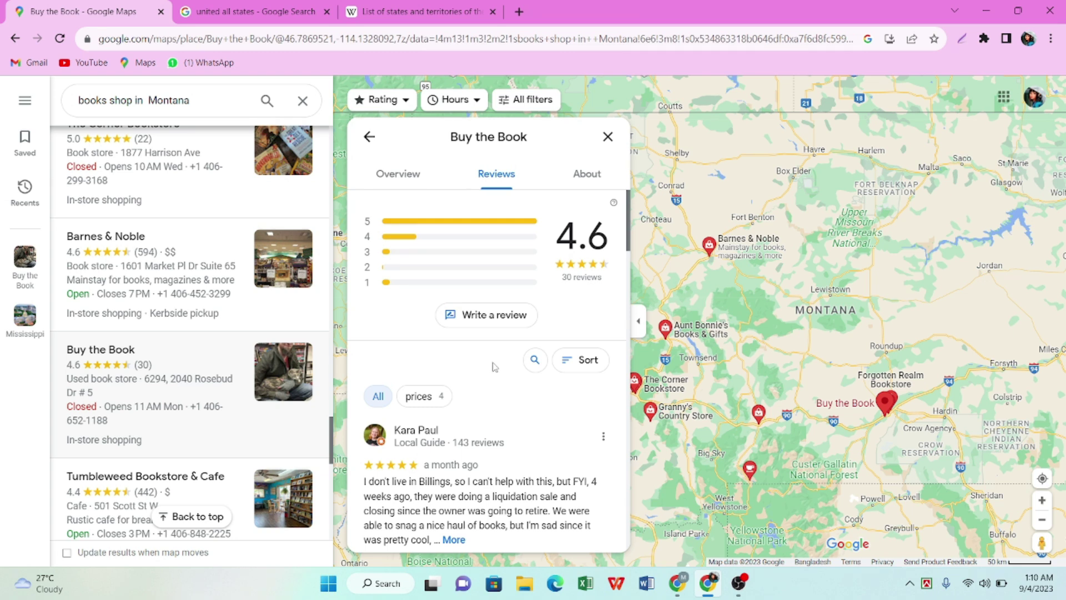
- Show all customer reviews of Buy the Book and read through the ratings and owner responses
{"action": "scroll", "coordinate": [494, 369], "scroll_direction": "down", "scroll_amount": 5}
{"action": "scroll", "coordinate": [498, 398], "scroll_direction": "down", "scroll_amount": 5}
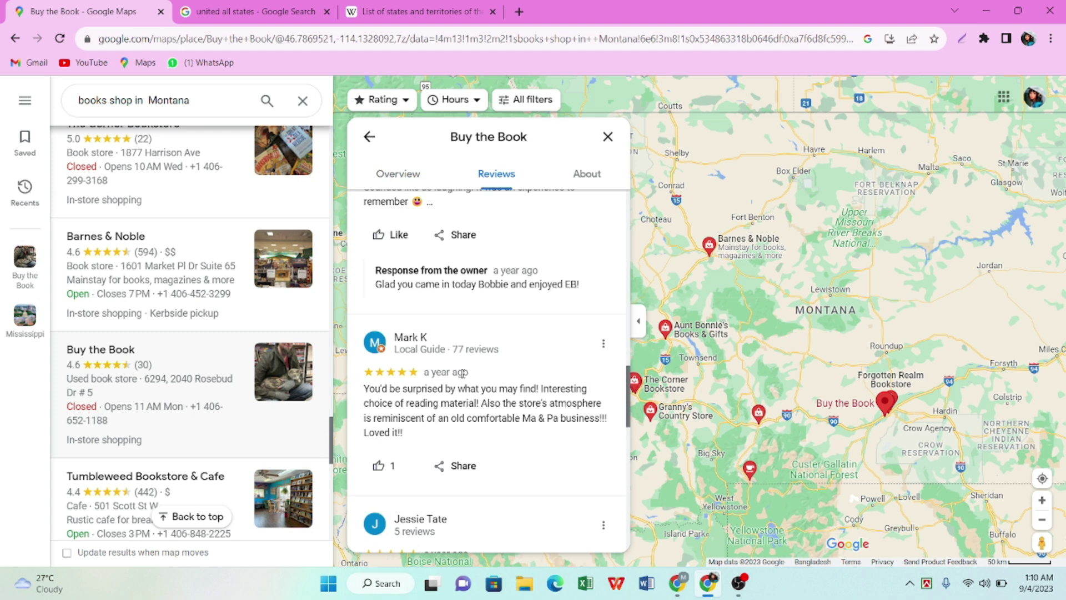
{"action": "scroll", "coordinate": [465, 367], "scroll_direction": "up", "scroll_amount": 5}
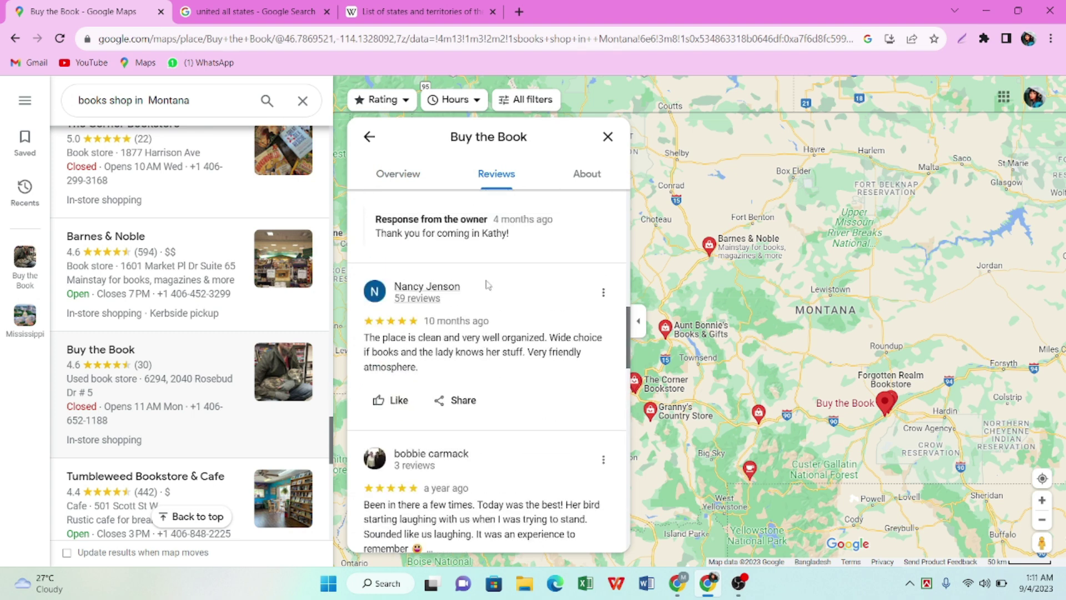
{"action": "scroll", "coordinate": [469, 290], "scroll_direction": "up", "scroll_amount": 3}
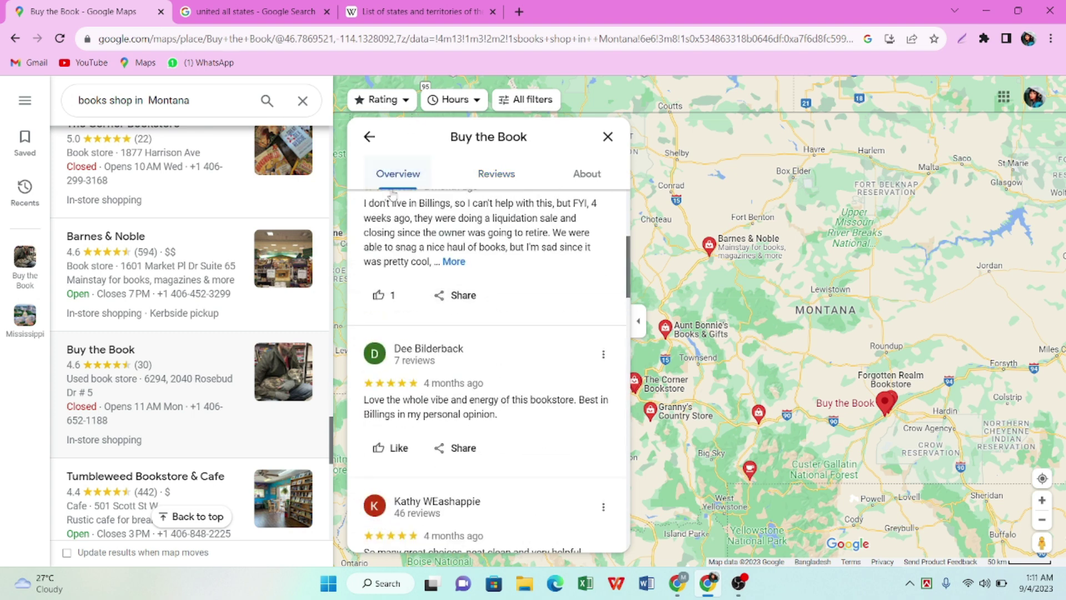
- Return to the overview of Buy the Book and check its business category, address and contact details
{"action": "left_click", "coordinate": [397, 174]}
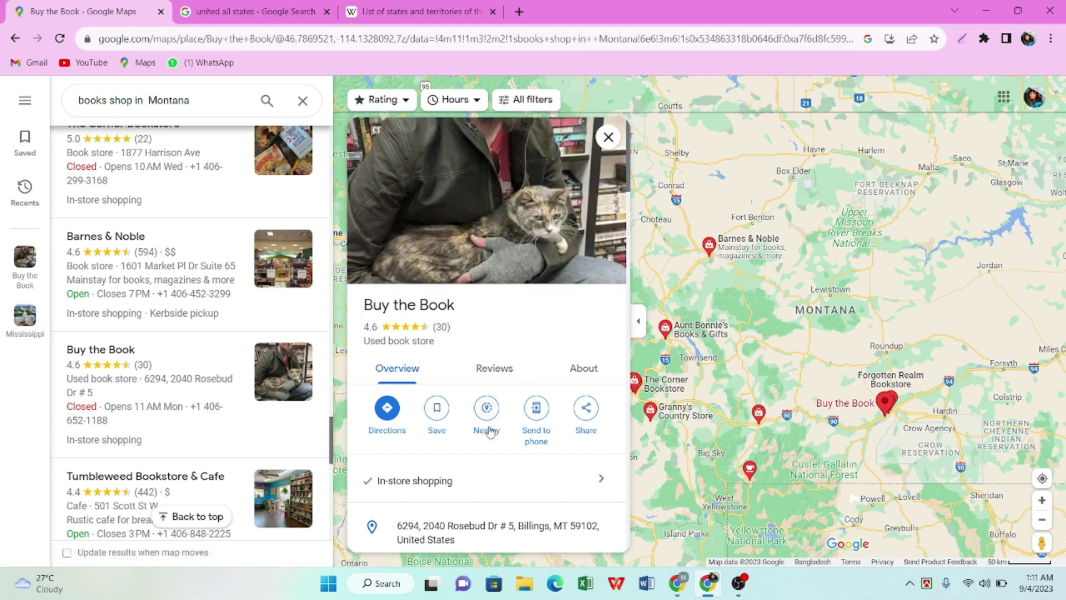
{"action": "scroll", "coordinate": [487, 431], "scroll_direction": "down", "scroll_amount": 3}
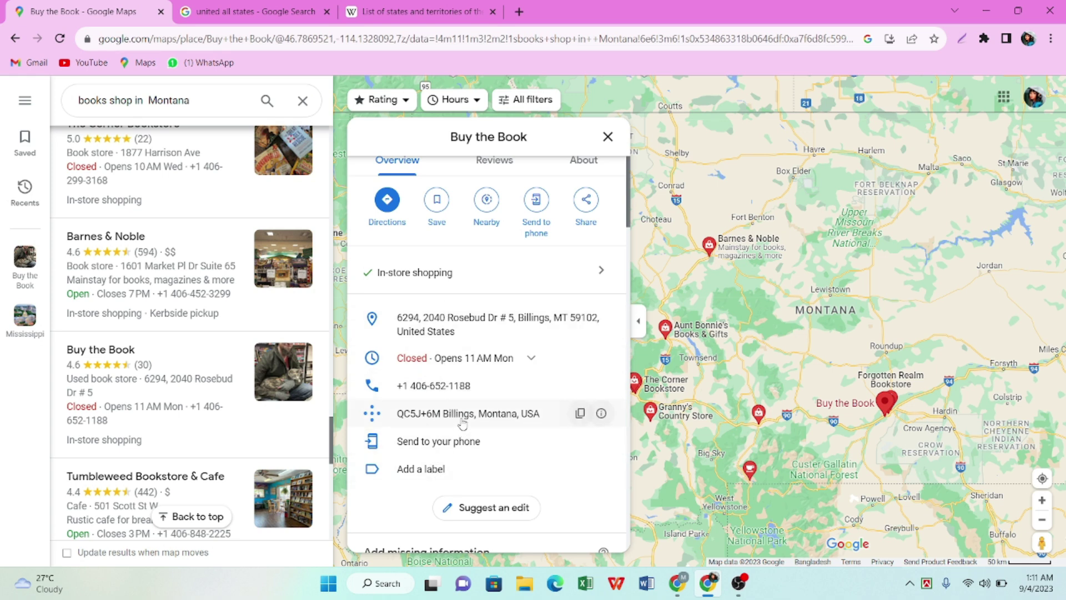
{"action": "scroll", "coordinate": [462, 424], "scroll_direction": "down", "scroll_amount": 2}
{"action": "scroll", "coordinate": [446, 441], "scroll_direction": "up", "scroll_amount": 3}
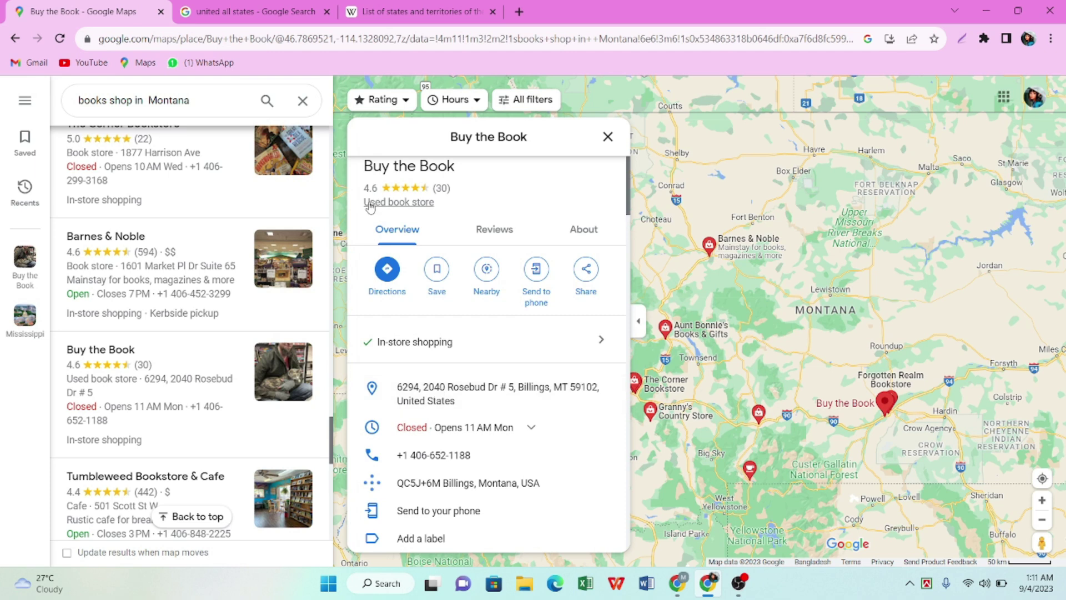
- Open the Parkland Books listing further down the Montana results and check its rating, contact details and whether a website is listed
{"action": "scroll", "coordinate": [181, 308], "scroll_direction": "down", "scroll_amount": 5}
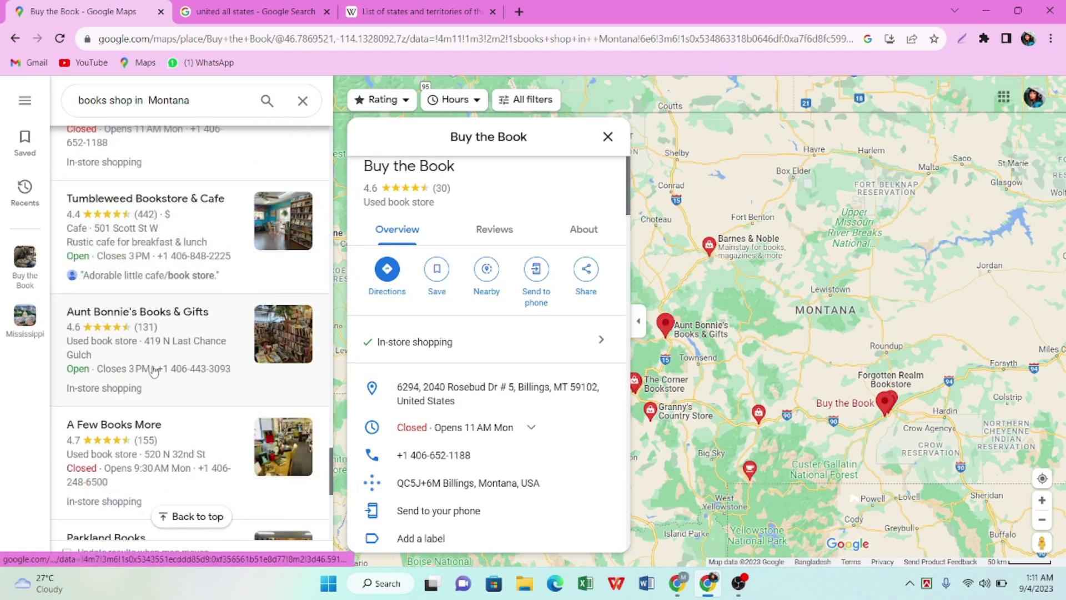
{"action": "scroll", "coordinate": [149, 377], "scroll_direction": "down", "scroll_amount": 6}
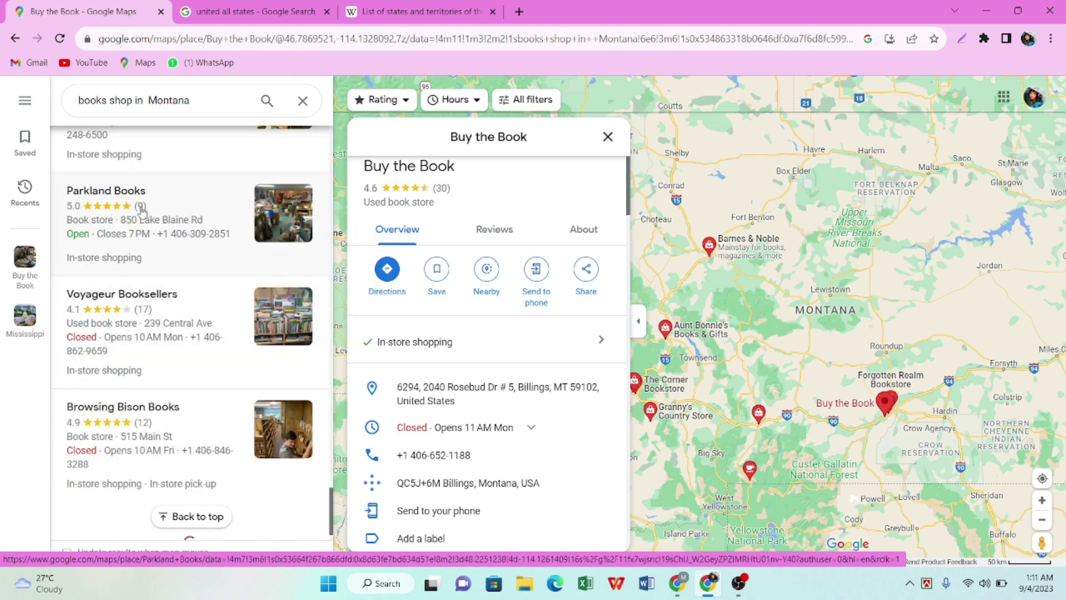
{"action": "left_click", "coordinate": [141, 210]}
{"action": "scroll", "coordinate": [479, 389], "scroll_direction": "down", "scroll_amount": 4}
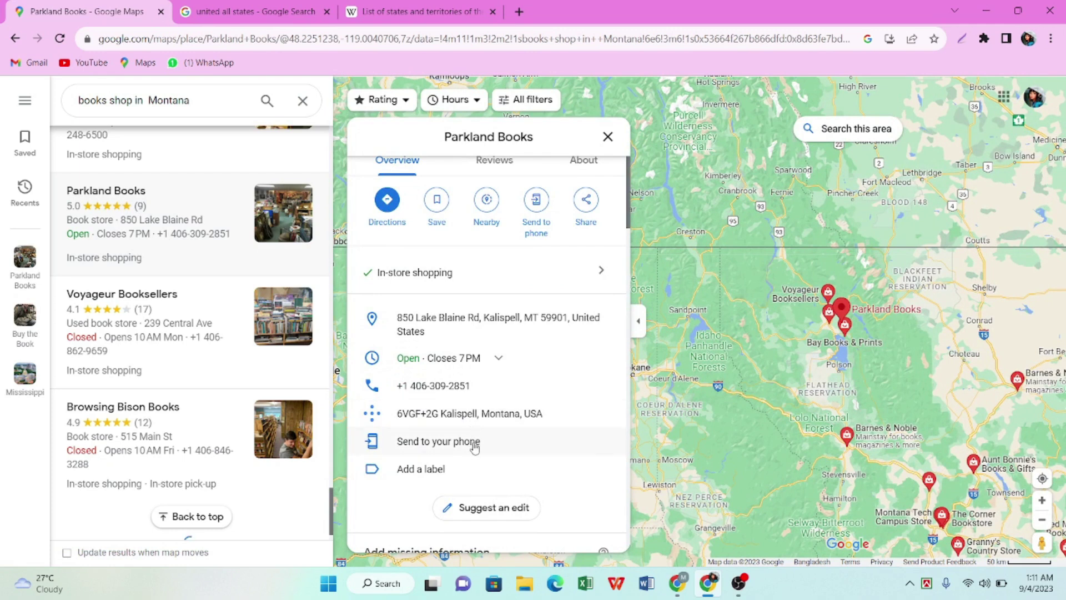
{"action": "scroll", "coordinate": [475, 455], "scroll_direction": "down", "scroll_amount": 2}
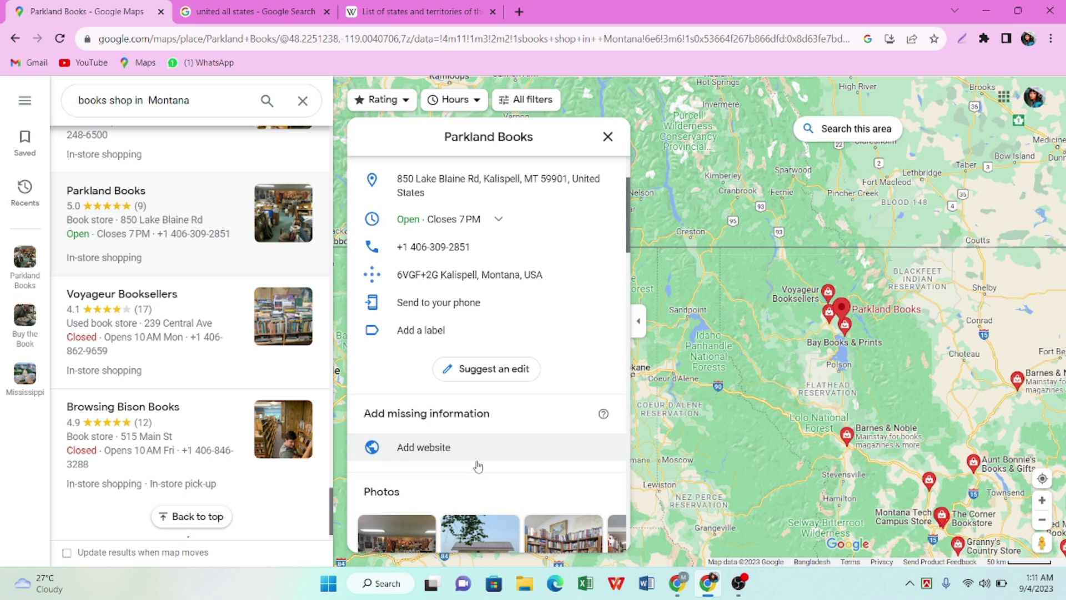
{"action": "scroll", "coordinate": [485, 358], "scroll_direction": "up", "scroll_amount": 4}
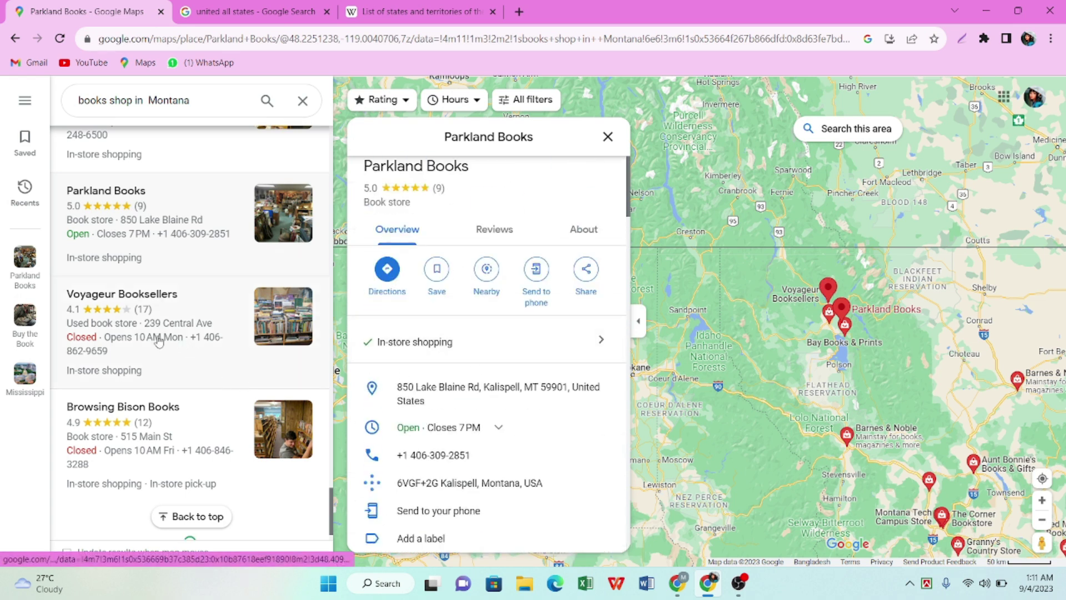
{"action": "scroll", "coordinate": [412, 411], "scroll_direction": "down", "scroll_amount": 3}
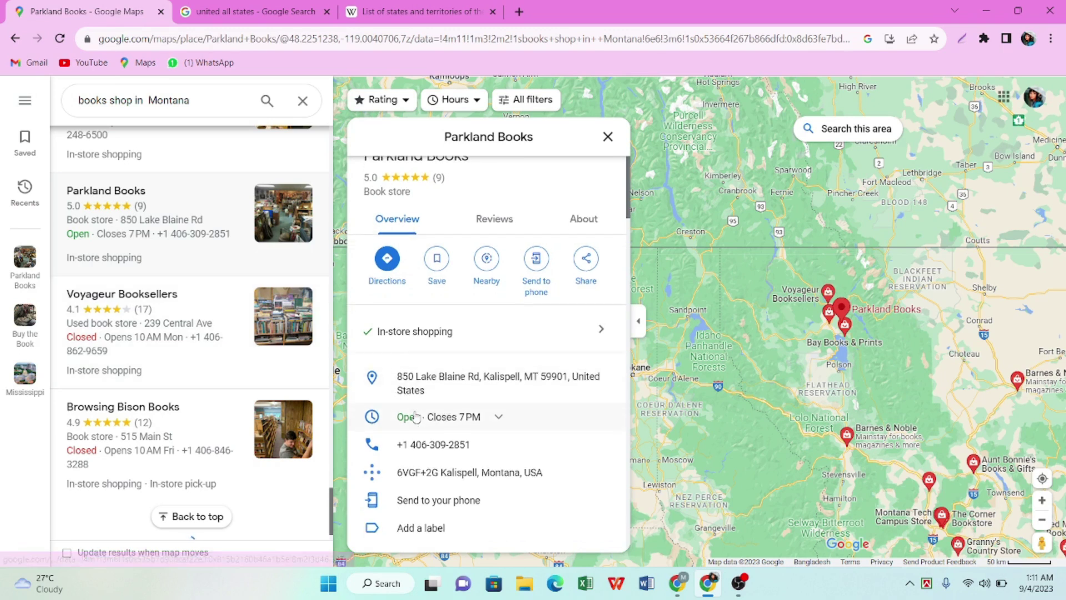
- Open the Browsing Bison Books listing and visit its website, browsingbison.com, in a new tab
{"action": "left_click", "coordinate": [181, 449]}
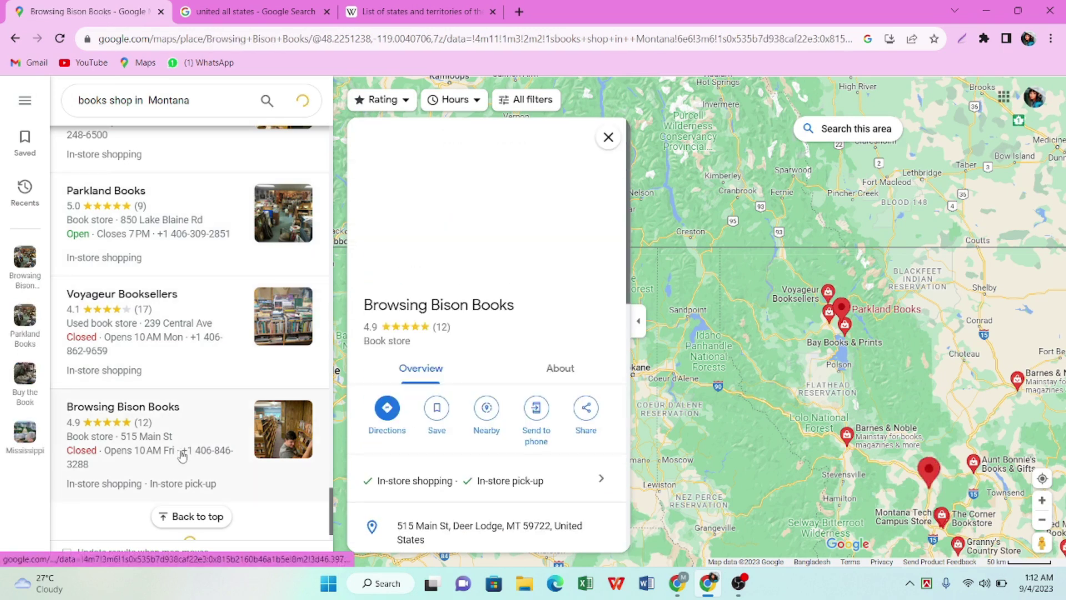
{"action": "scroll", "coordinate": [590, 433], "scroll_direction": "down", "scroll_amount": 5}
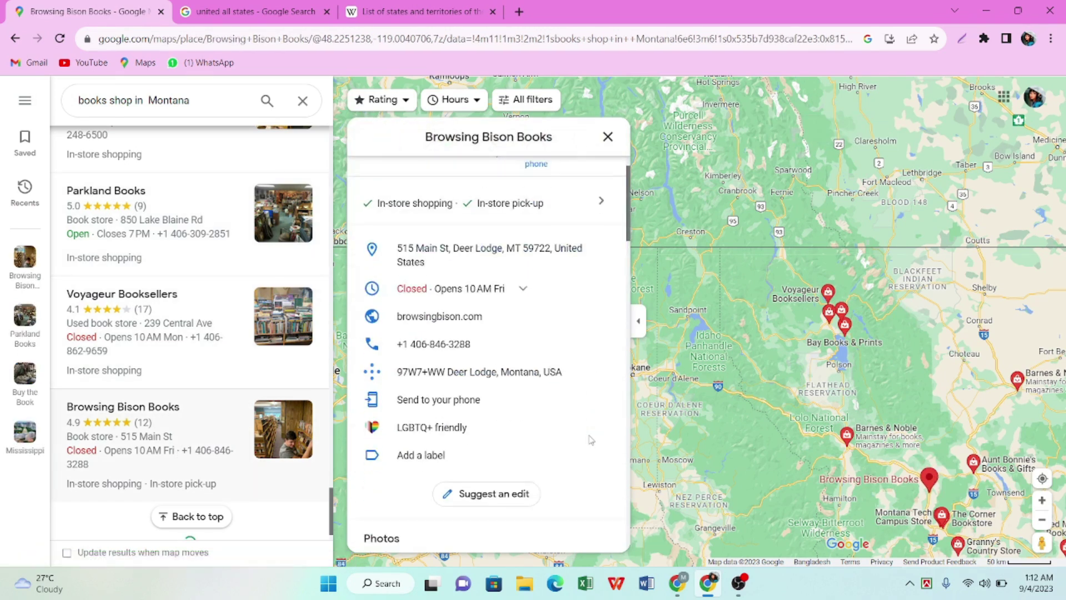
{"action": "left_click", "coordinate": [441, 322]}
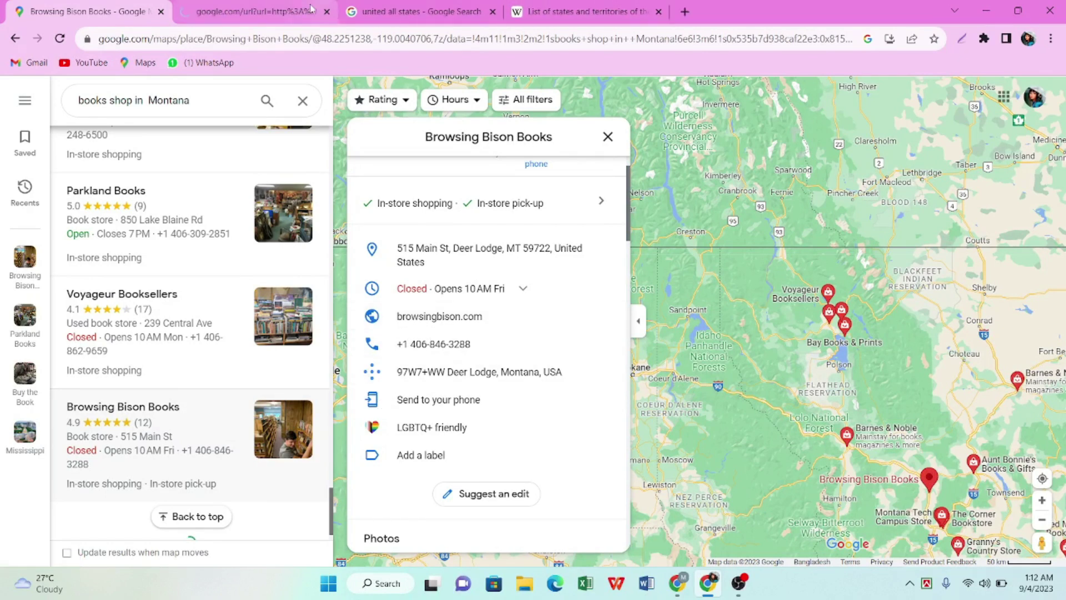
{"action": "left_click", "coordinate": [287, 20]}
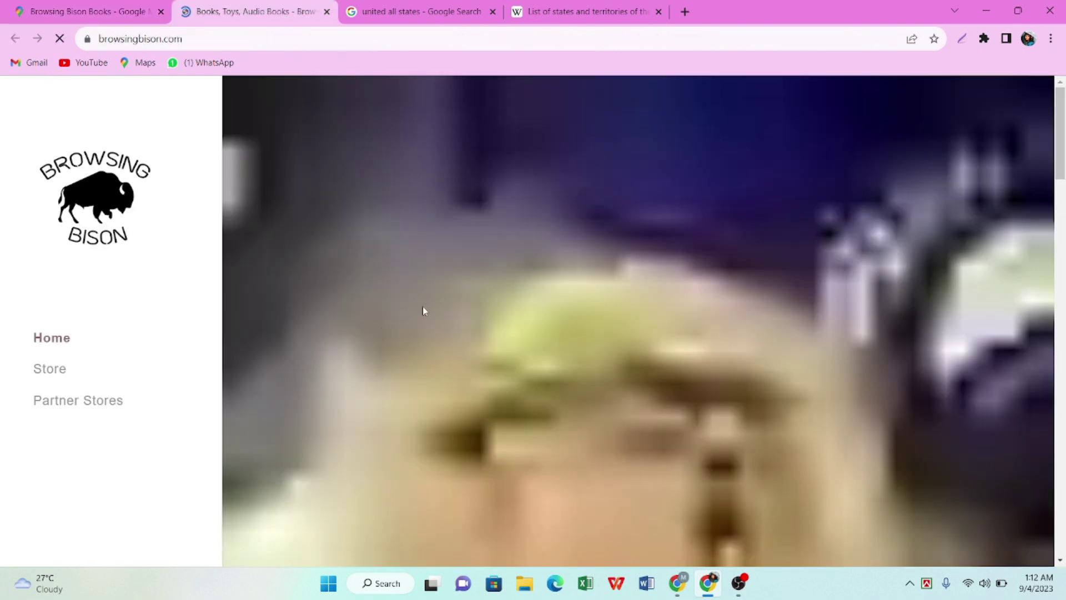
- Examine the Browsing Bison home page, including its services, mailing list form, social links and contact section
{"action": "scroll", "coordinate": [516, 332], "scroll_direction": "down", "scroll_amount": 15}
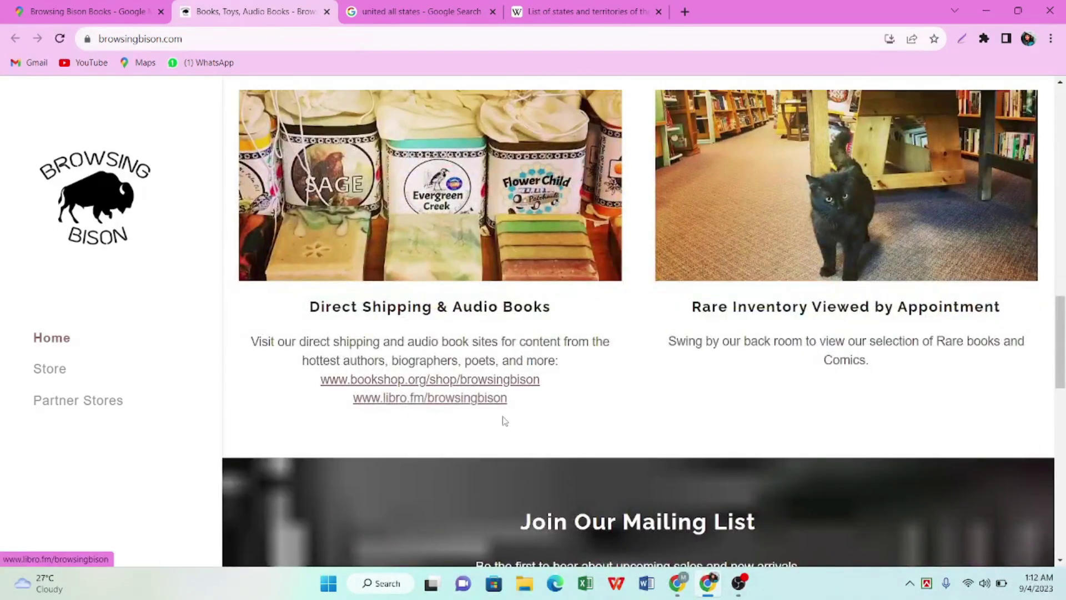
{"action": "scroll", "coordinate": [502, 421], "scroll_direction": "up", "scroll_amount": 3}
{"action": "scroll", "coordinate": [503, 425], "scroll_direction": "down", "scroll_amount": 5}
{"action": "scroll", "coordinate": [503, 428], "scroll_direction": "down", "scroll_amount": 13}
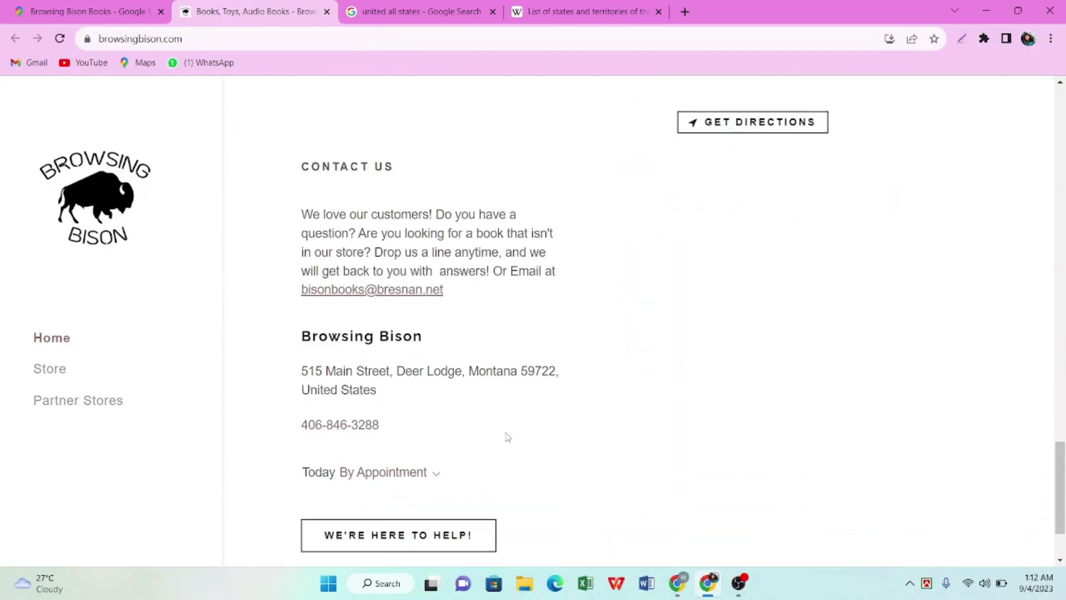
{"action": "scroll", "coordinate": [506, 436], "scroll_direction": "up", "scroll_amount": 6}
{"action": "scroll", "coordinate": [510, 442], "scroll_direction": "up", "scroll_amount": 5}
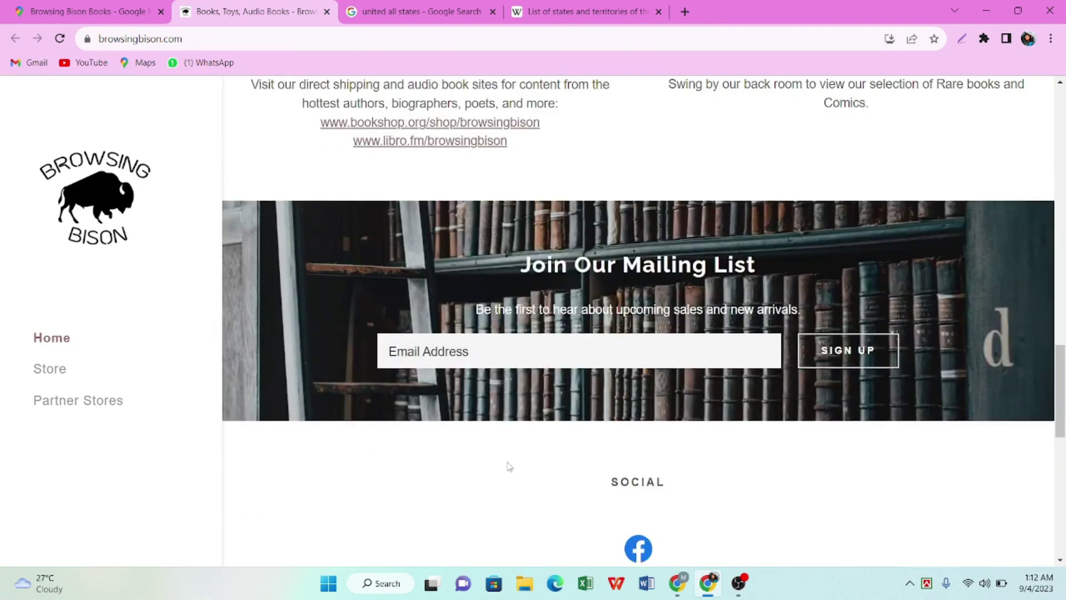
{"action": "scroll", "coordinate": [508, 469], "scroll_direction": "up", "scroll_amount": 10}
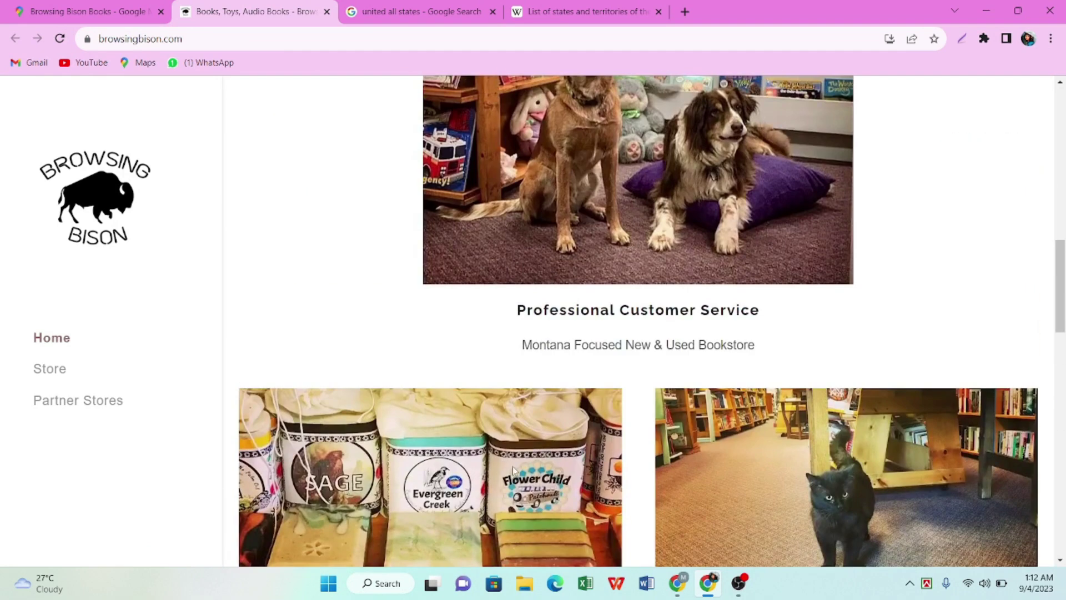
{"action": "scroll", "coordinate": [512, 465], "scroll_direction": "up", "scroll_amount": 4}
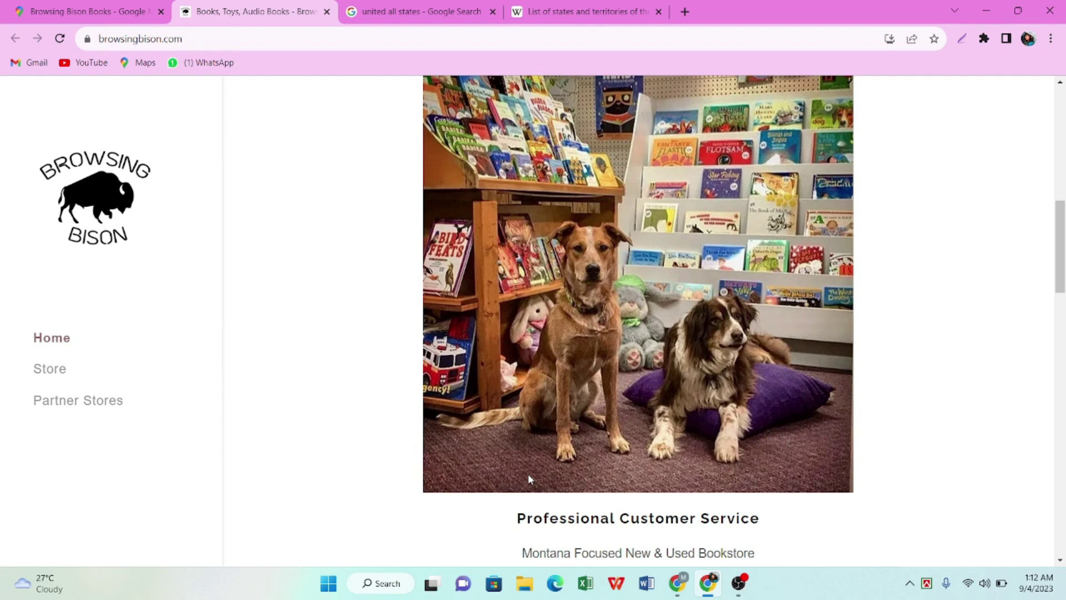
{"action": "scroll", "coordinate": [529, 479], "scroll_direction": "down", "scroll_amount": 5}
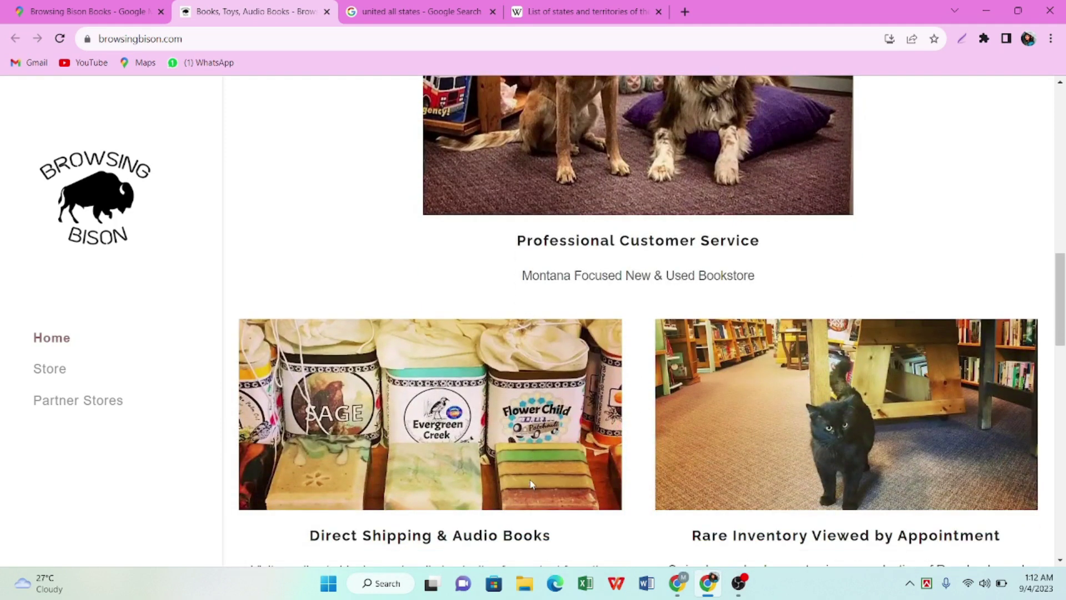
{"action": "scroll", "coordinate": [530, 484], "scroll_direction": "down", "scroll_amount": 15}
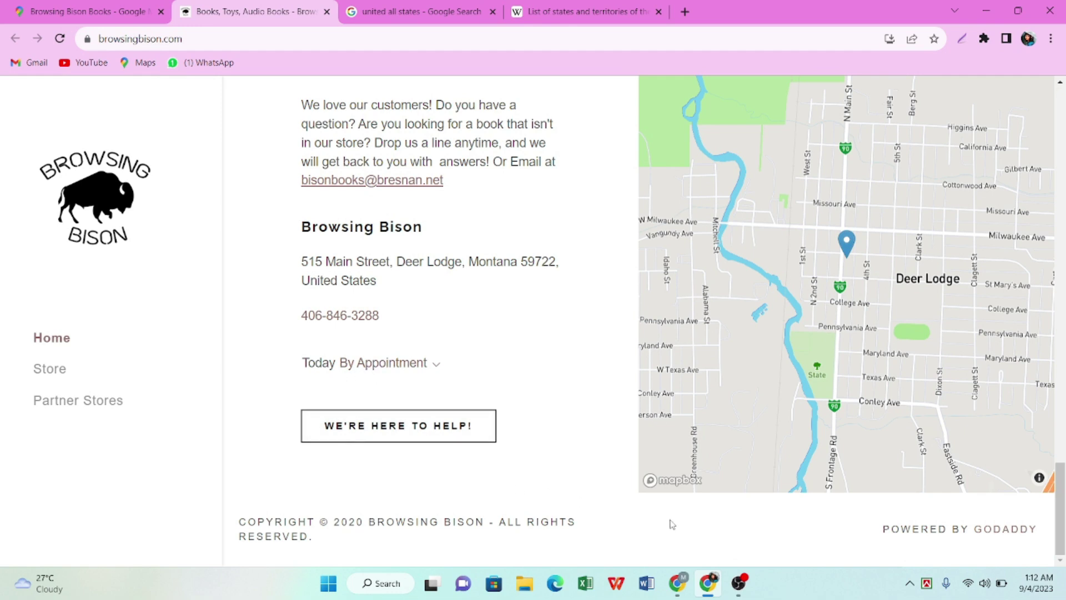
- Highlight the shop's e-mail address in the Contact Us section, clear the selection and review the mailing list section
{"action": "scroll", "coordinate": [383, 147], "scroll_direction": "up", "scroll_amount": 3}
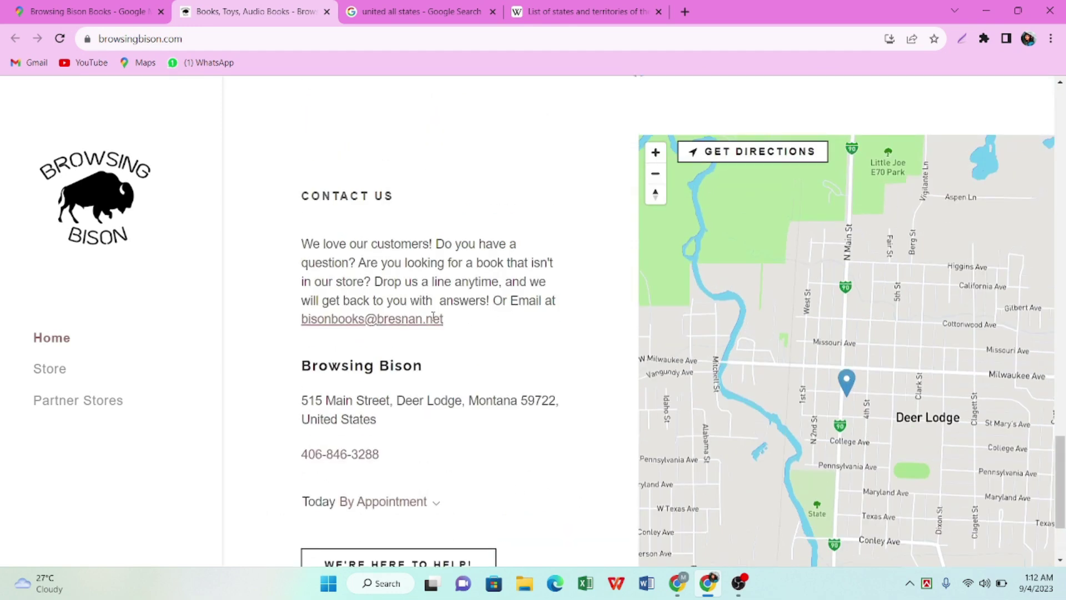
{"action": "left_click_drag", "start_coordinate": [433, 317], "coordinate": [284, 323]}
{"action": "left_click", "coordinate": [506, 325]}
{"action": "scroll", "coordinate": [504, 333], "scroll_direction": "up", "scroll_amount": 12}
{"action": "scroll", "coordinate": [498, 362], "scroll_direction": "down", "scroll_amount": 3}
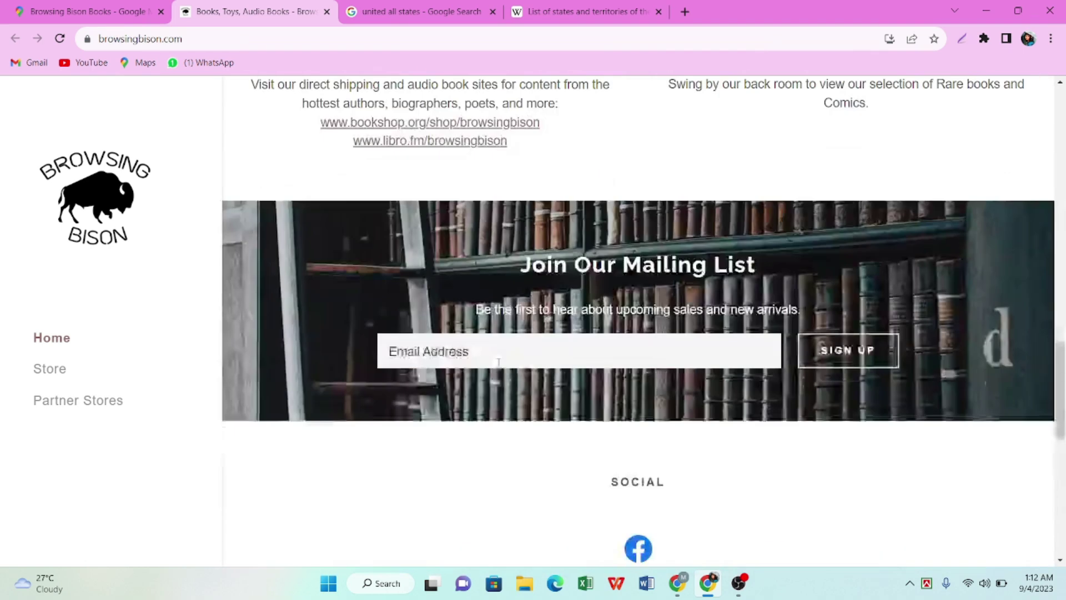
- Open the Facebook page linked in the Browsing Bison website's Social section in a new tab and switch to it
{"action": "scroll", "coordinate": [498, 362], "scroll_direction": "down", "scroll_amount": 3}
{"action": "middle_click", "coordinate": [638, 340]}
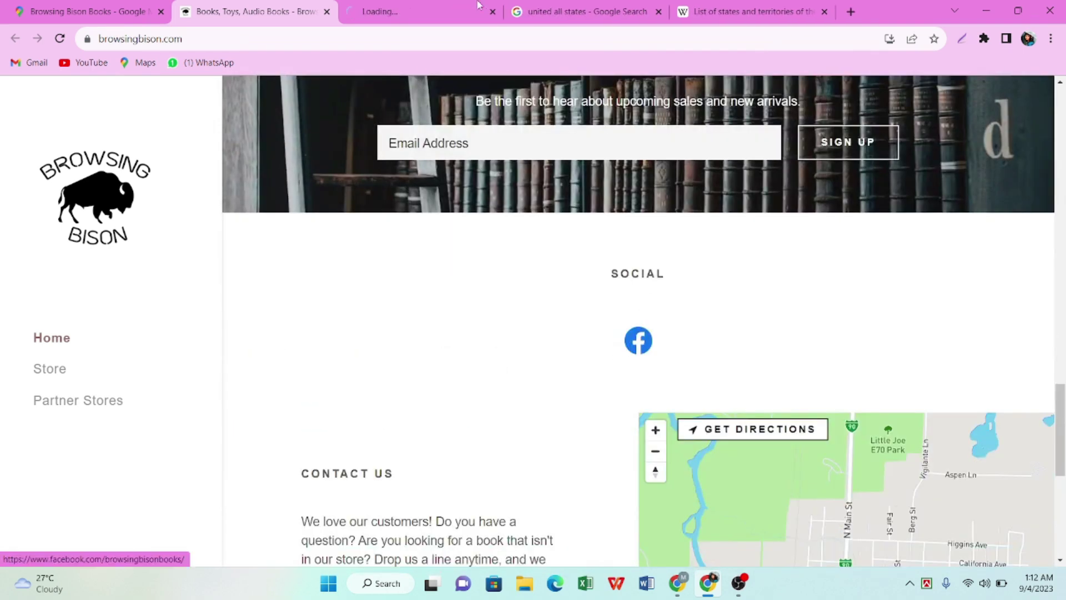
{"action": "left_click", "coordinate": [478, 6]}
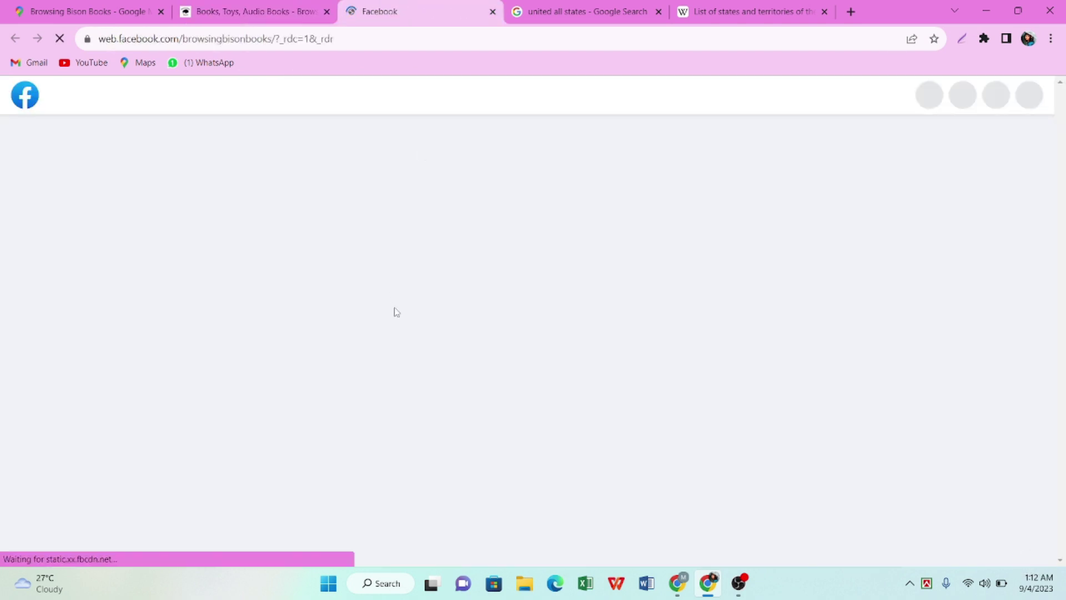
- Examine the Browsing Bison Books Facebook page, including the Intro contact details, rating and recent posts, and return to the page header
{"action": "scroll", "coordinate": [390, 331], "scroll_direction": "down", "scroll_amount": 3}
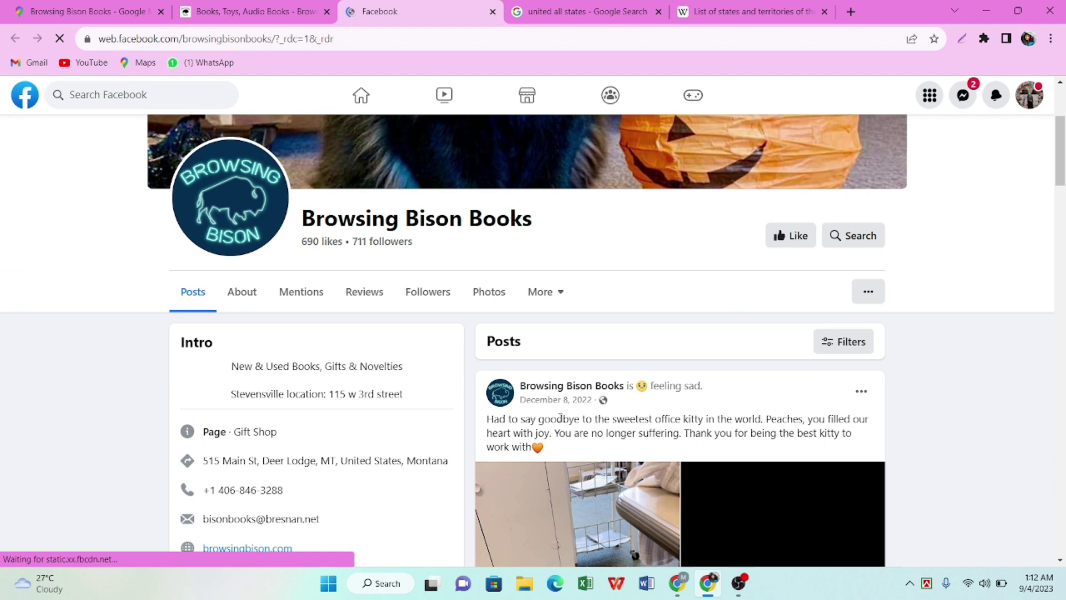
{"action": "scroll", "coordinate": [331, 388], "scroll_direction": "down", "scroll_amount": 2}
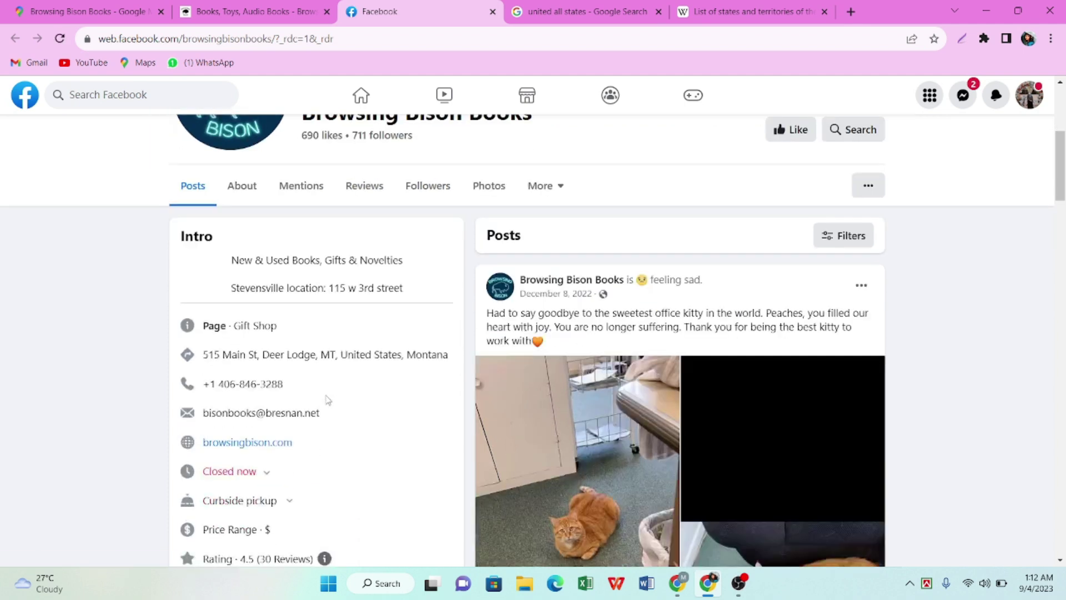
{"action": "scroll", "coordinate": [324, 410], "scroll_direction": "down", "scroll_amount": 4}
{"action": "scroll", "coordinate": [320, 446], "scroll_direction": "up", "scroll_amount": 1}
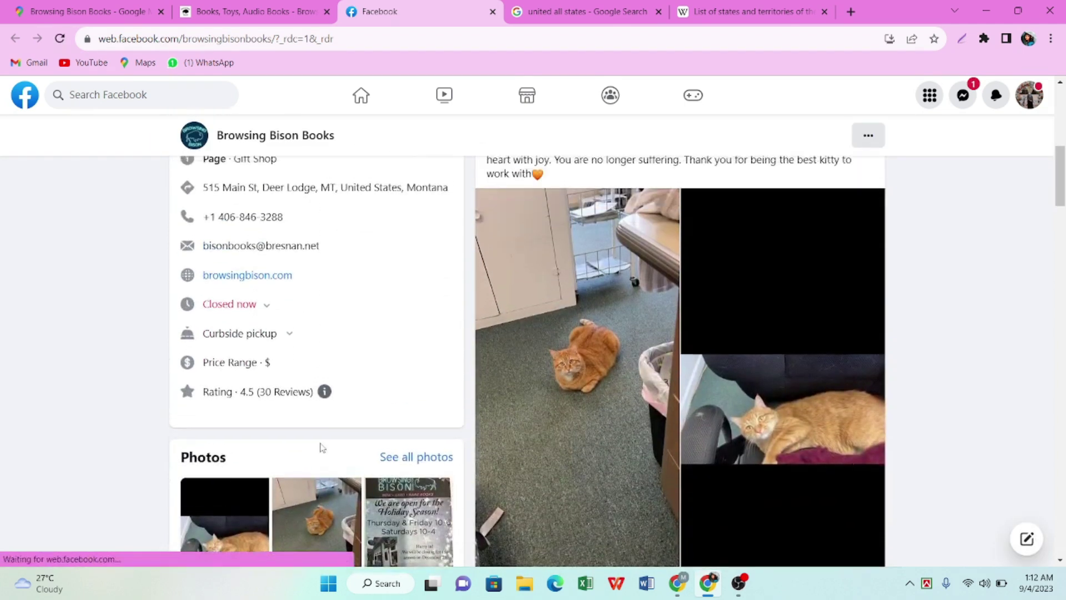
{"action": "scroll", "coordinate": [321, 447], "scroll_direction": "up", "scroll_amount": 1}
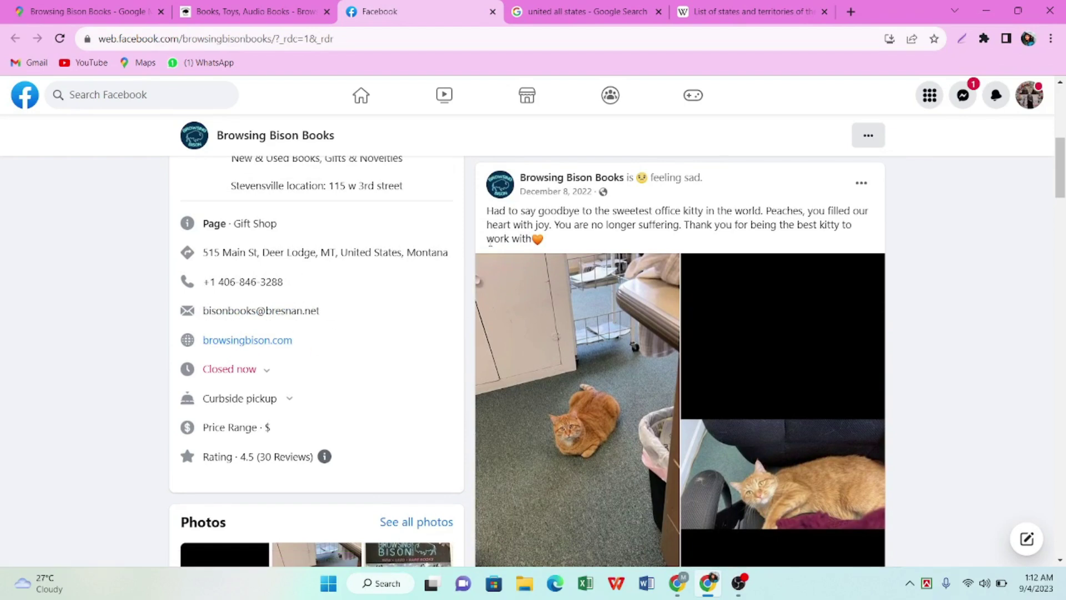
{"action": "scroll", "coordinate": [499, 378], "scroll_direction": "down", "scroll_amount": 10}
{"action": "scroll", "coordinate": [523, 387], "scroll_direction": "down", "scroll_amount": 8}
{"action": "scroll", "coordinate": [321, 377], "scroll_direction": "up", "scroll_amount": 11}
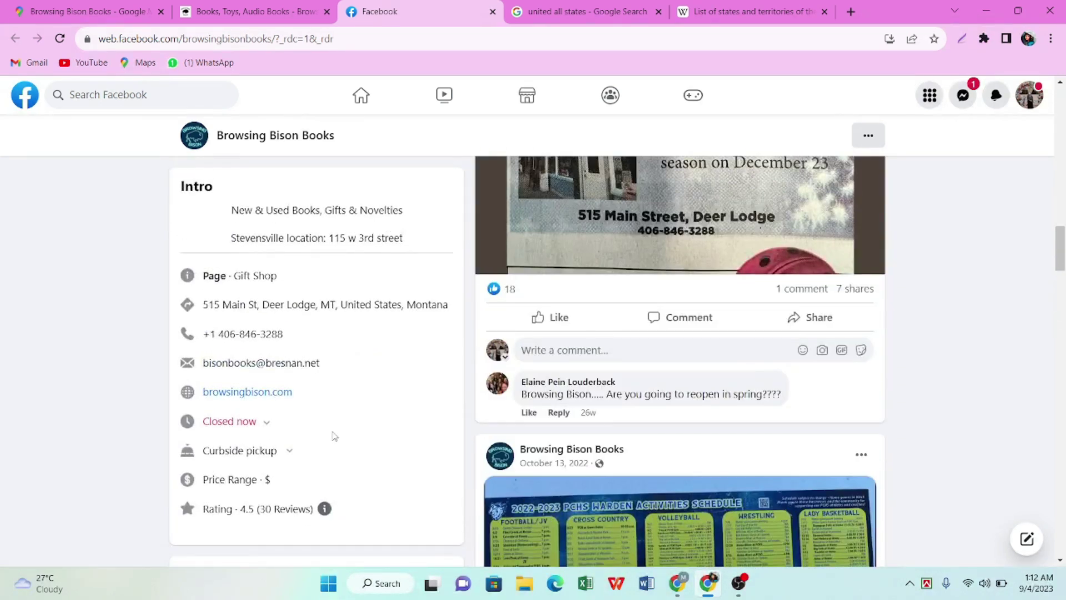
{"action": "scroll", "coordinate": [338, 431], "scroll_direction": "up", "scroll_amount": 8}
{"action": "scroll", "coordinate": [543, 362], "scroll_direction": "up", "scroll_amount": 10}
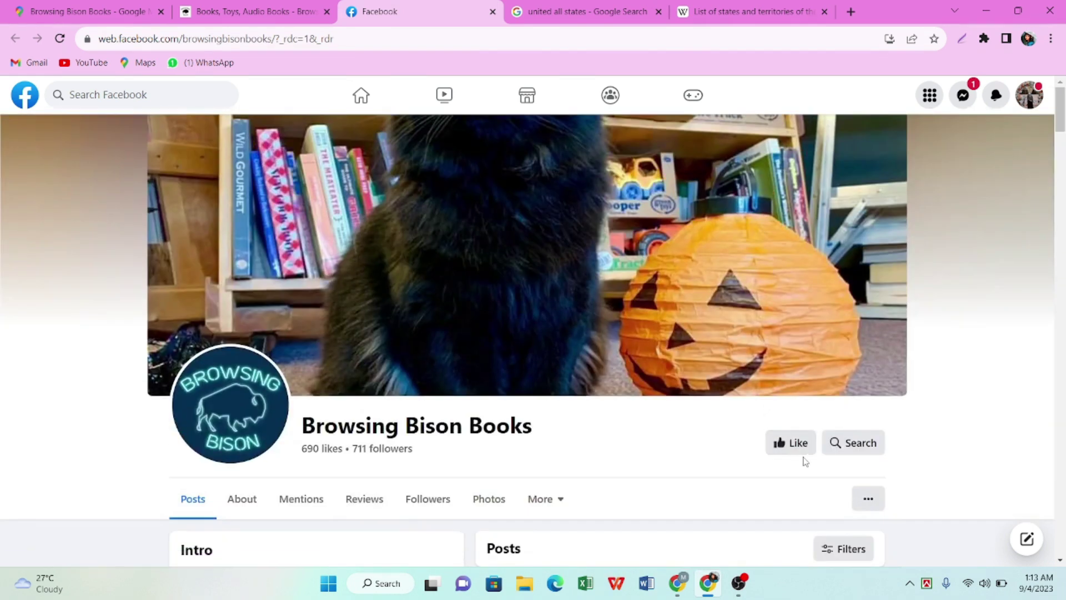
- Highlight the Facebook page's name with its like and follower counts, and clear the selection
{"action": "scroll", "coordinate": [661, 478], "scroll_direction": "down", "scroll_amount": 3}
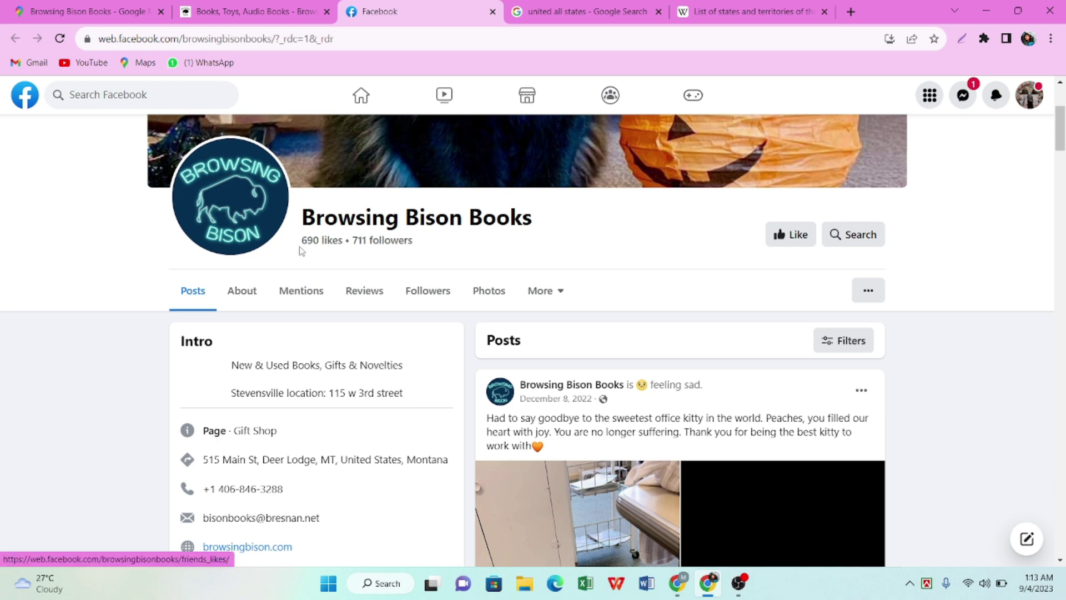
{"action": "left_click_drag", "start_coordinate": [289, 243], "coordinate": [425, 246]}
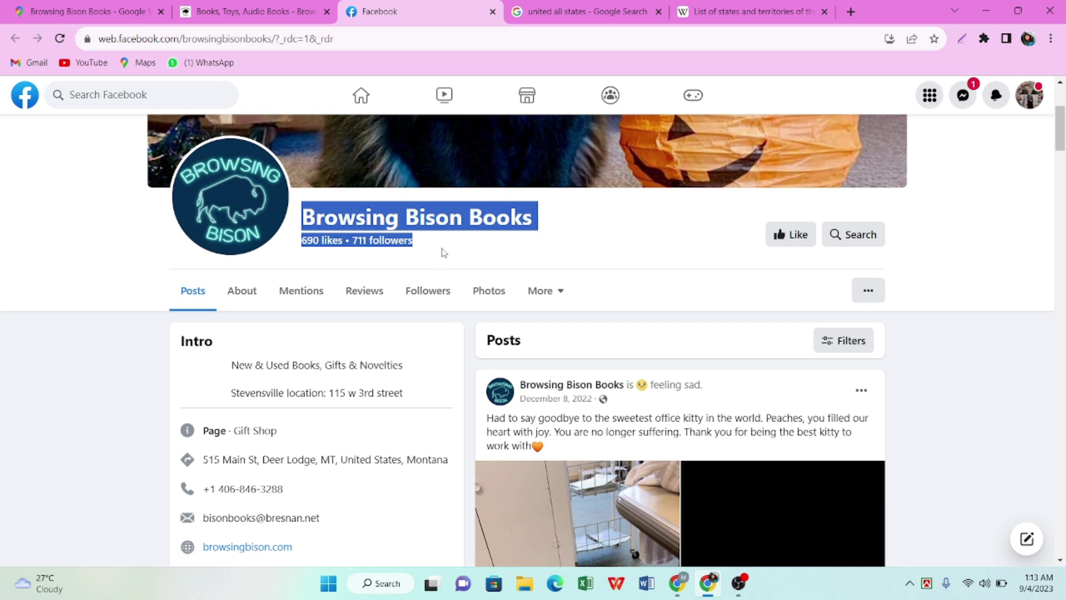
{"action": "left_click", "coordinate": [434, 259]}
- Return to the Montana book shop results in Google Maps and check The Corner Bookstore listing for its rating, contact details and website
{"action": "left_click", "coordinate": [282, 11]}
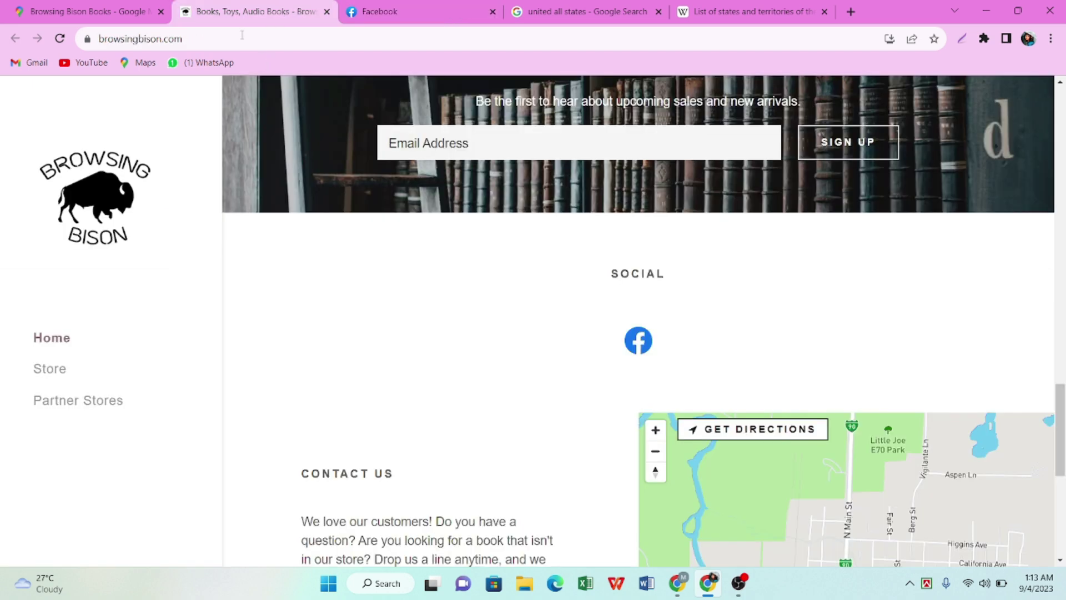
{"action": "left_click", "coordinate": [146, 8]}
{"action": "scroll", "coordinate": [149, 395], "scroll_direction": "up", "scroll_amount": 2}
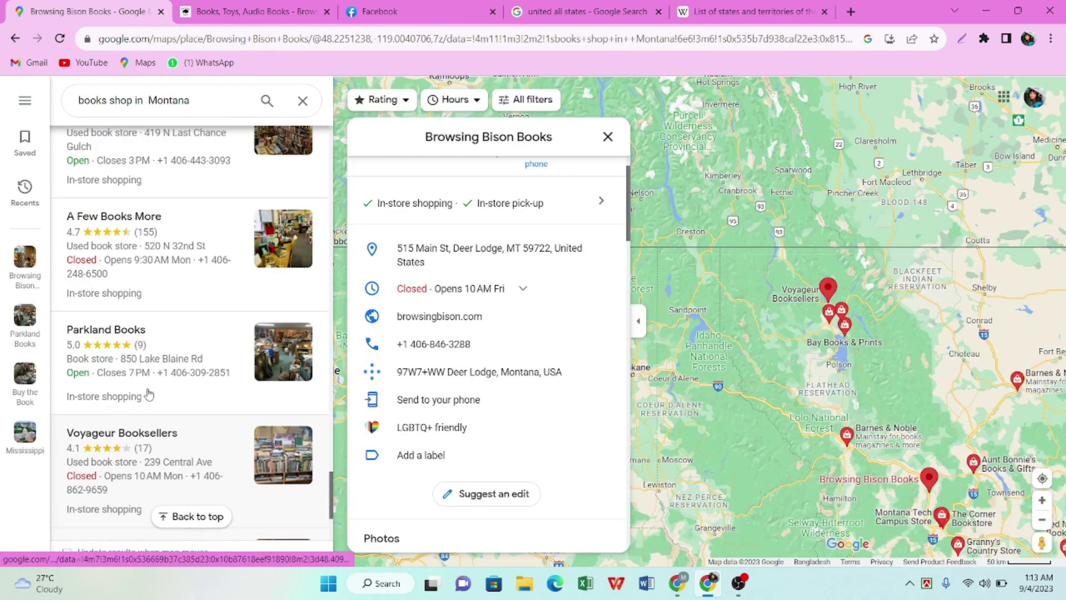
{"action": "scroll", "coordinate": [166, 363], "scroll_direction": "up", "scroll_amount": 5}
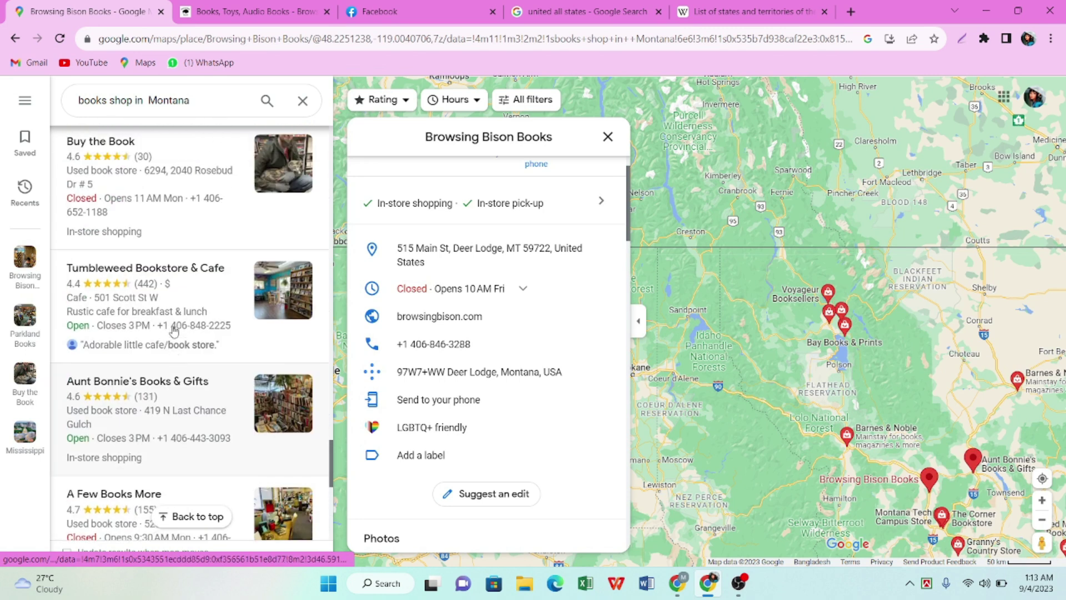
{"action": "scroll", "coordinate": [172, 355], "scroll_direction": "up", "scroll_amount": 8}
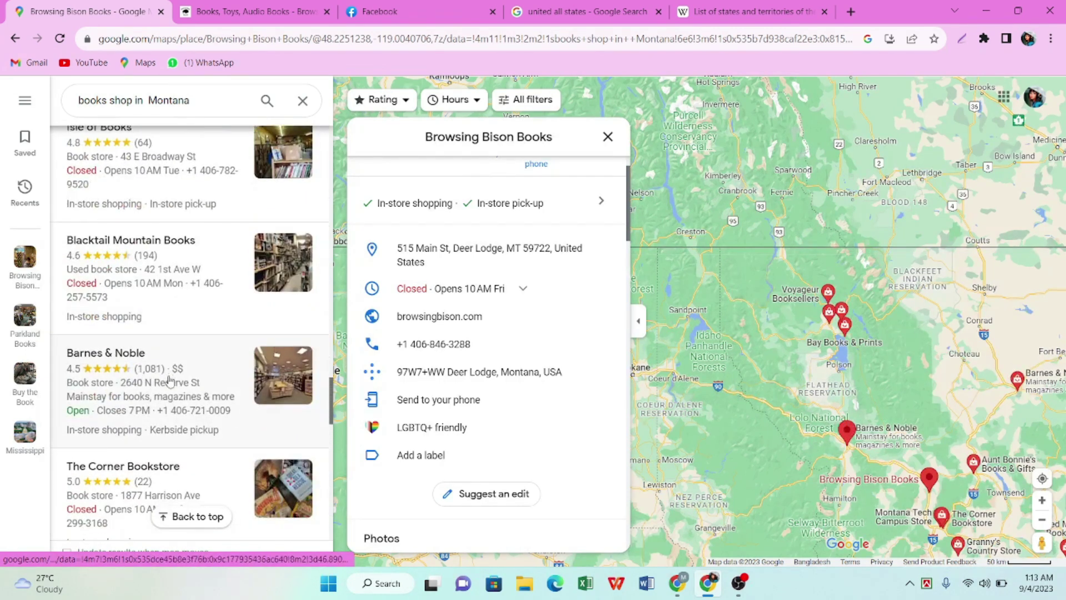
{"action": "scroll", "coordinate": [169, 380], "scroll_direction": "down", "scroll_amount": 3}
{"action": "left_click", "coordinate": [171, 307]}
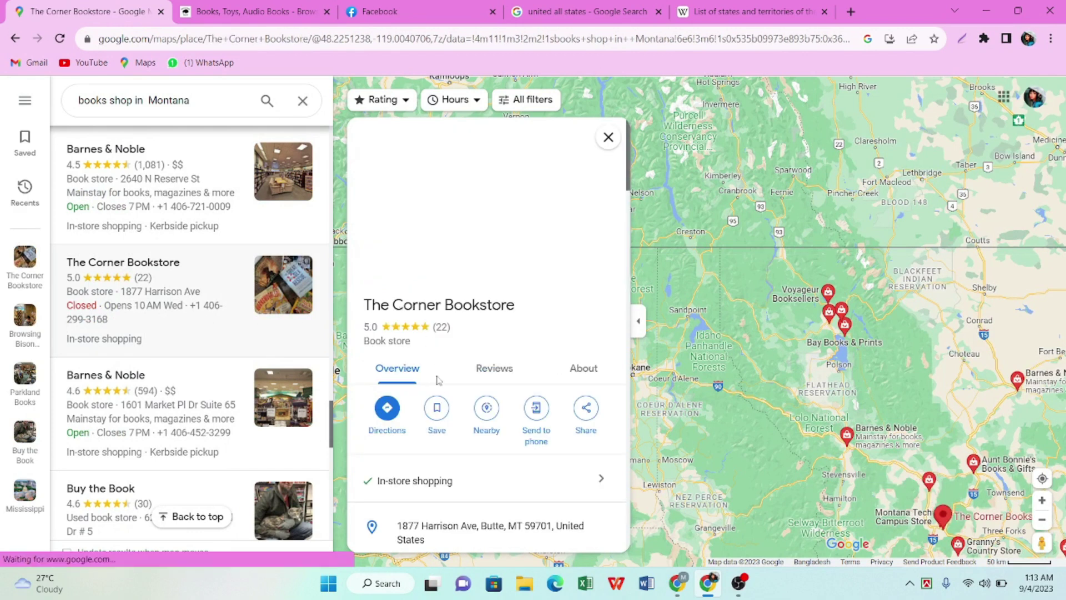
{"action": "scroll", "coordinate": [441, 366], "scroll_direction": "down", "scroll_amount": 3}
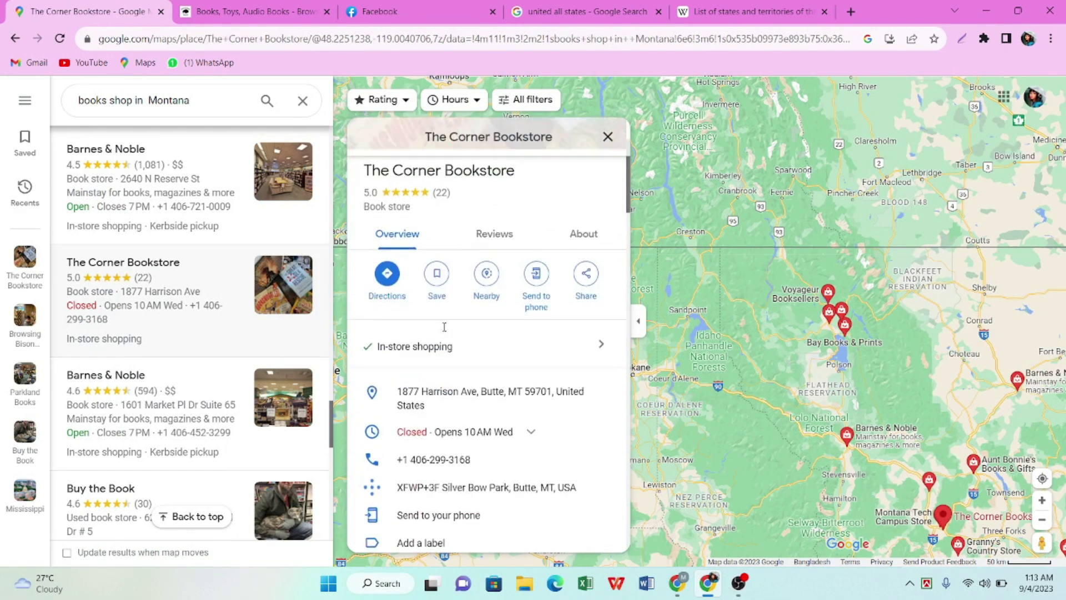
{"action": "scroll", "coordinate": [459, 298], "scroll_direction": "down", "scroll_amount": 2}
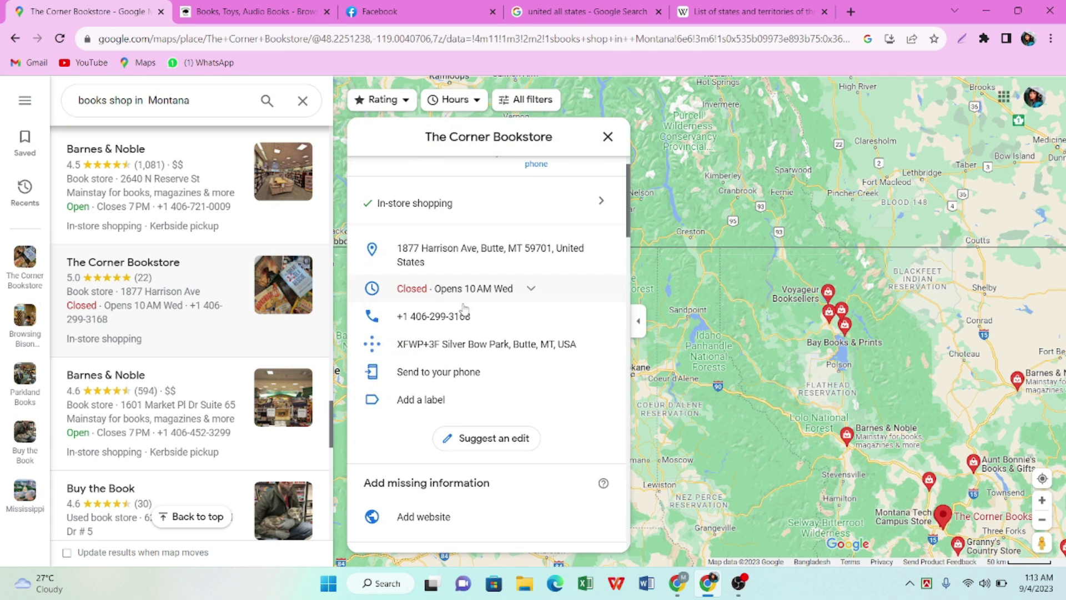
- Open The Bookshelf listing in the Montana results and visit its linked facebook.com page in a new tab
{"action": "scroll", "coordinate": [231, 229], "scroll_direction": "up", "scroll_amount": 10}
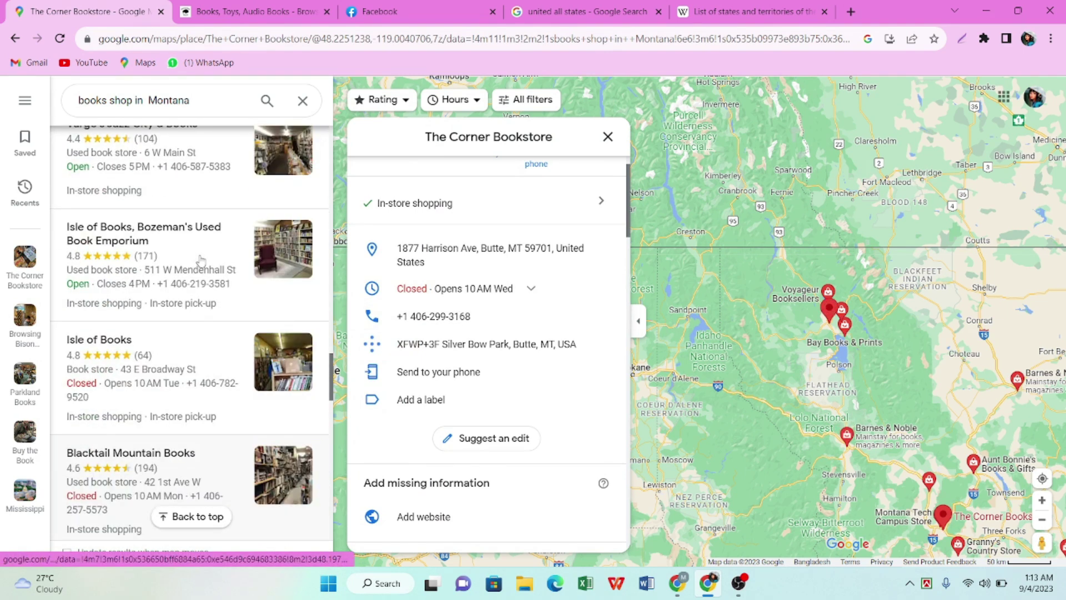
{"action": "scroll", "coordinate": [181, 297], "scroll_direction": "up", "scroll_amount": 3}
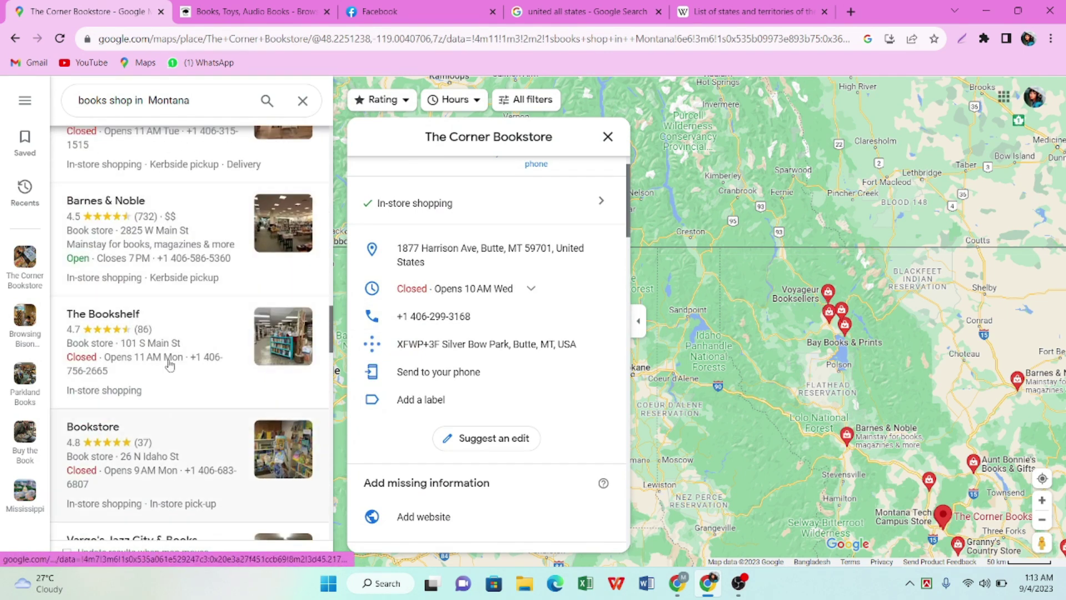
{"action": "left_click", "coordinate": [164, 351]}
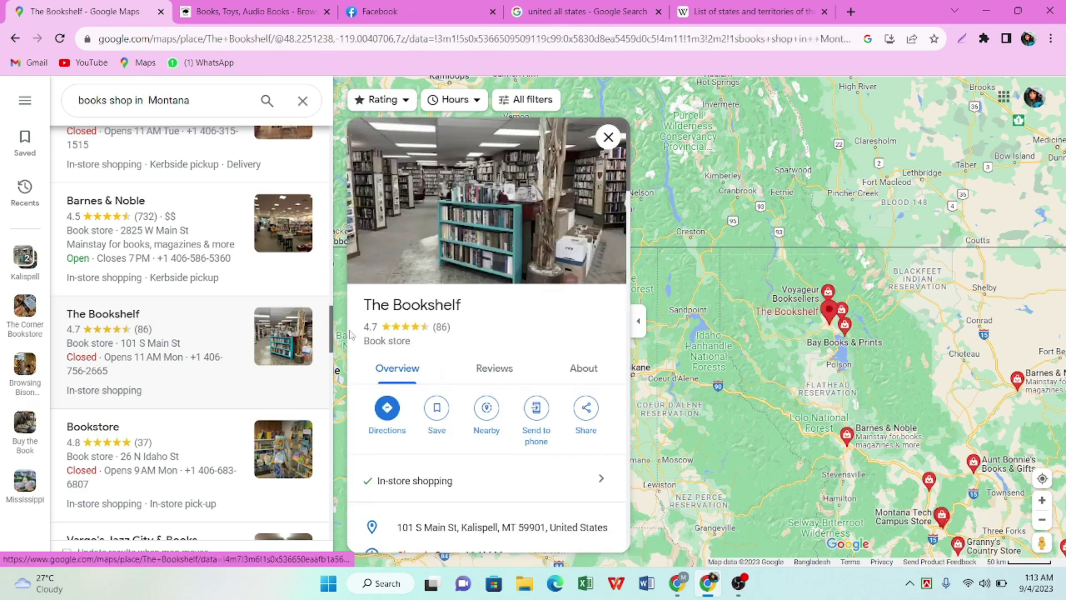
{"action": "scroll", "coordinate": [484, 357], "scroll_direction": "down", "scroll_amount": 4}
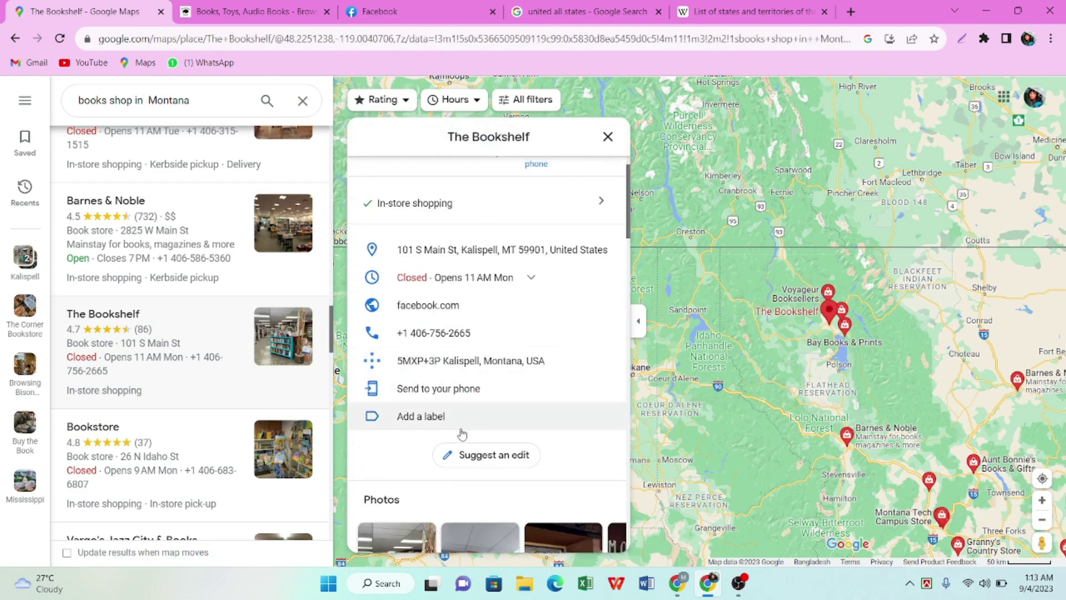
{"action": "left_click", "coordinate": [440, 311]}
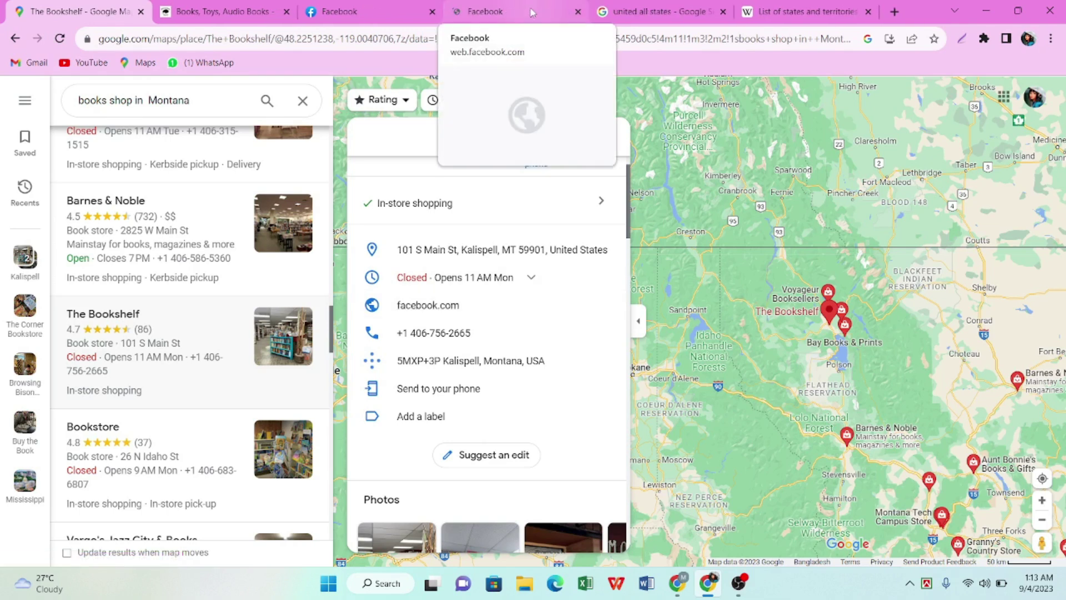
{"action": "left_click", "coordinate": [531, 12]}
- Review The Bookshelf's Facebook page, including its Intro contact details, website link, rating, photos and recent posts
{"action": "scroll", "coordinate": [381, 390], "scroll_direction": "down", "scroll_amount": 3}
{"action": "scroll", "coordinate": [381, 389], "scroll_direction": "down", "scroll_amount": 4}
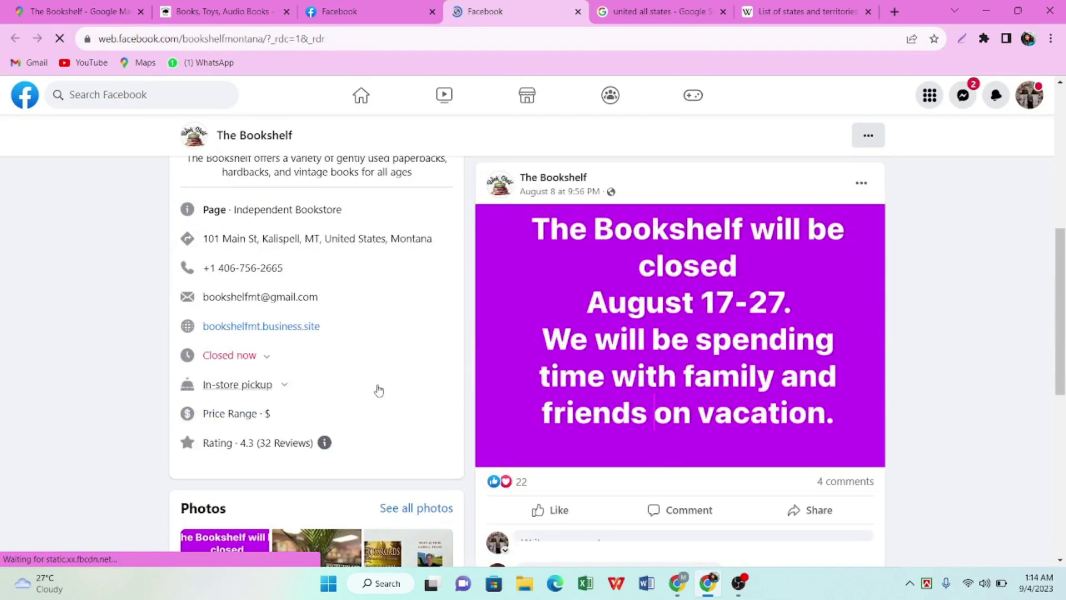
{"action": "scroll", "coordinate": [376, 388], "scroll_direction": "up", "scroll_amount": 4}
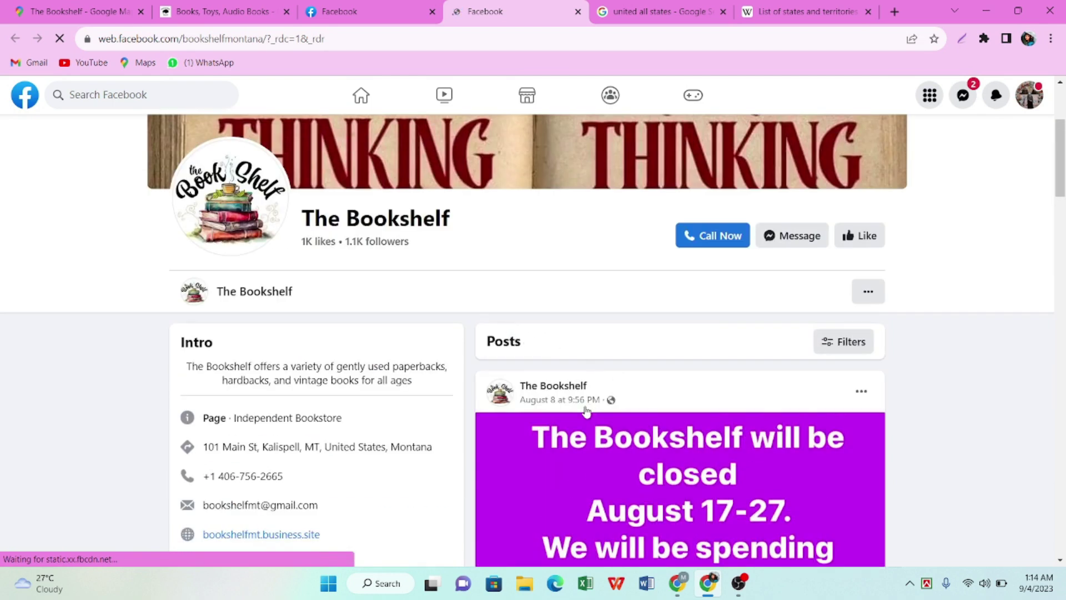
{"action": "mouse_move", "coordinate": [728, 236]}
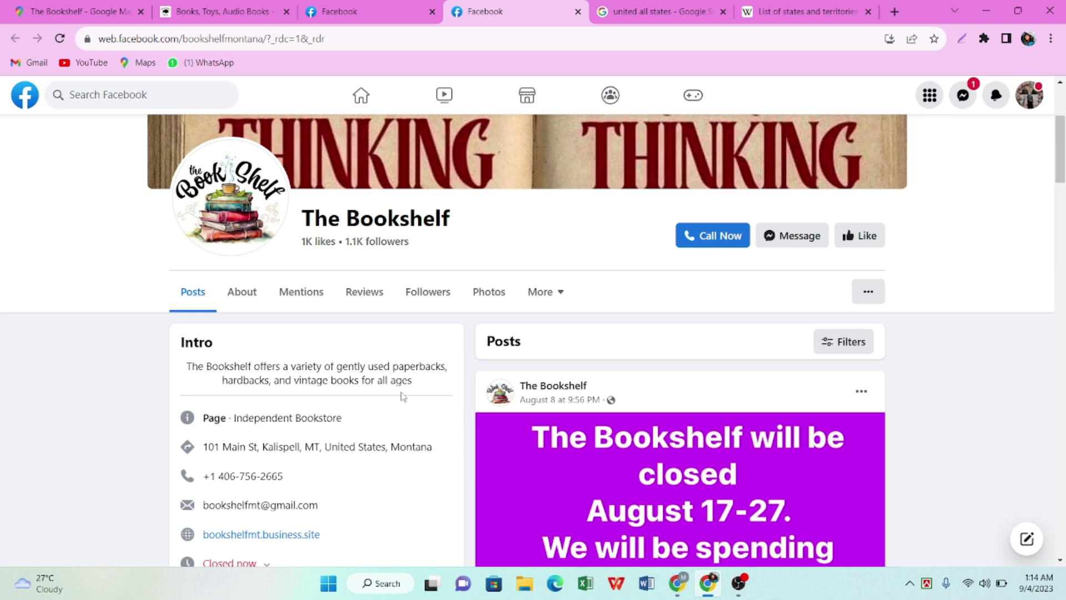
{"action": "scroll", "coordinate": [408, 407], "scroll_direction": "down", "scroll_amount": 2}
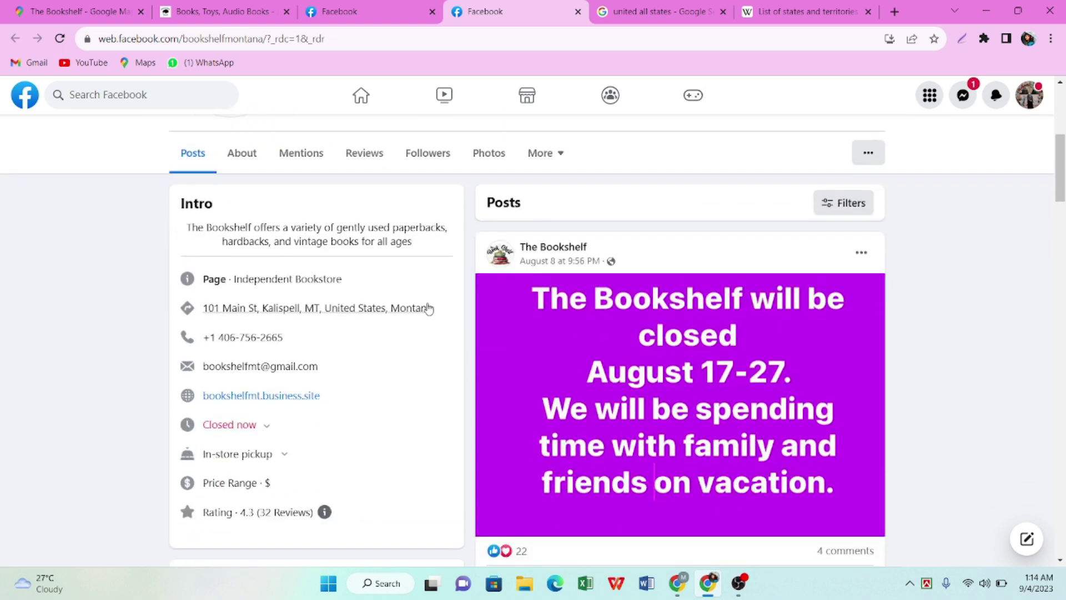
{"action": "scroll", "coordinate": [273, 418], "scroll_direction": "down", "scroll_amount": 5}
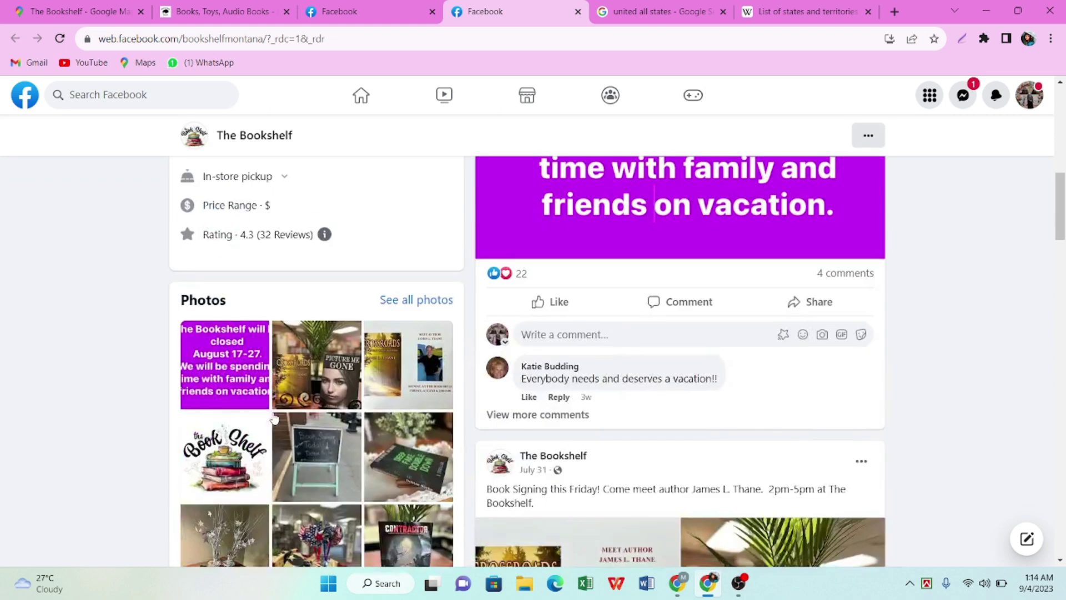
{"action": "scroll", "coordinate": [274, 419], "scroll_direction": "up", "scroll_amount": 10}
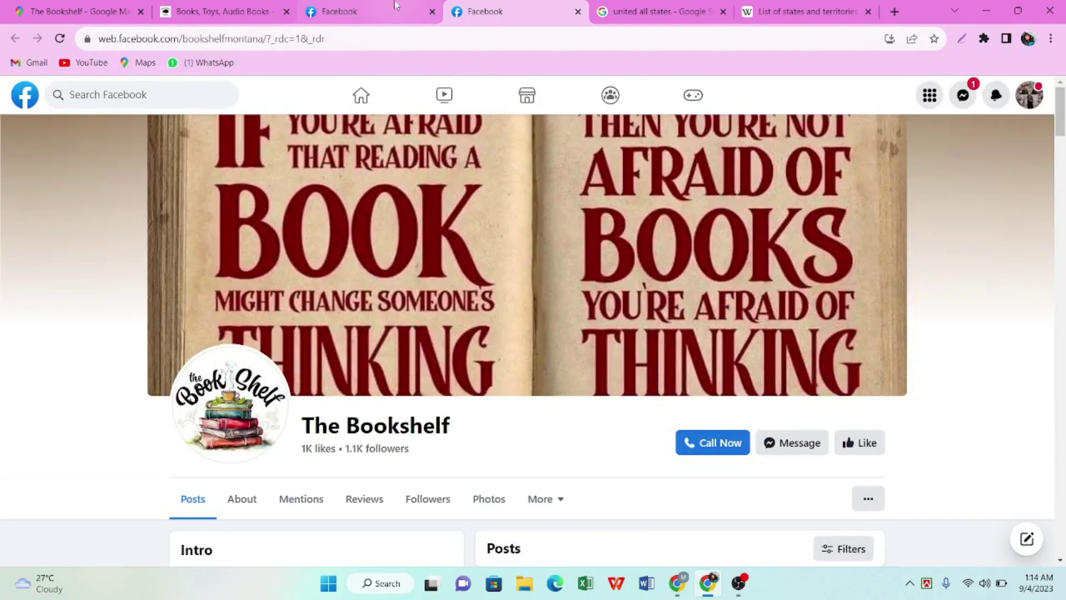
{"action": "left_click", "coordinate": [375, 11]}
{"action": "left_click", "coordinate": [245, 18]}
{"action": "left_click", "coordinate": [611, 14]}
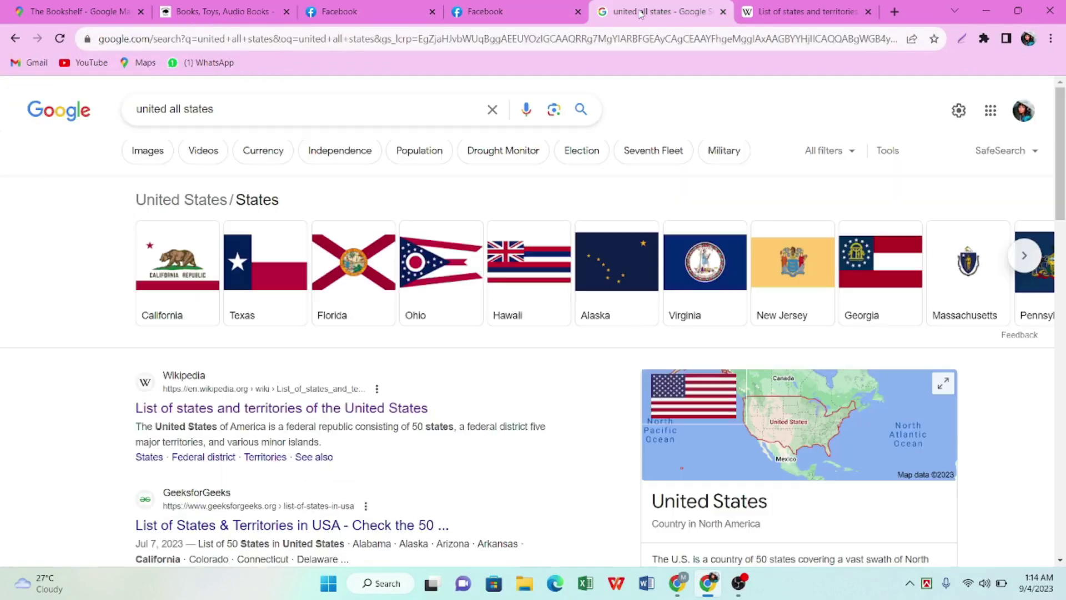
{"action": "left_click", "coordinate": [237, 12]}
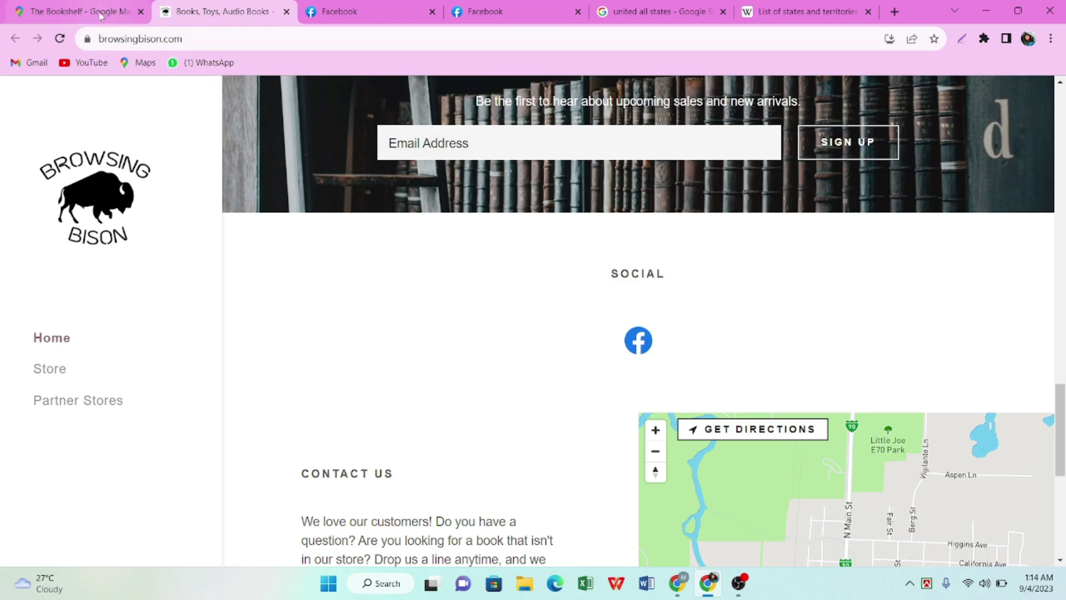